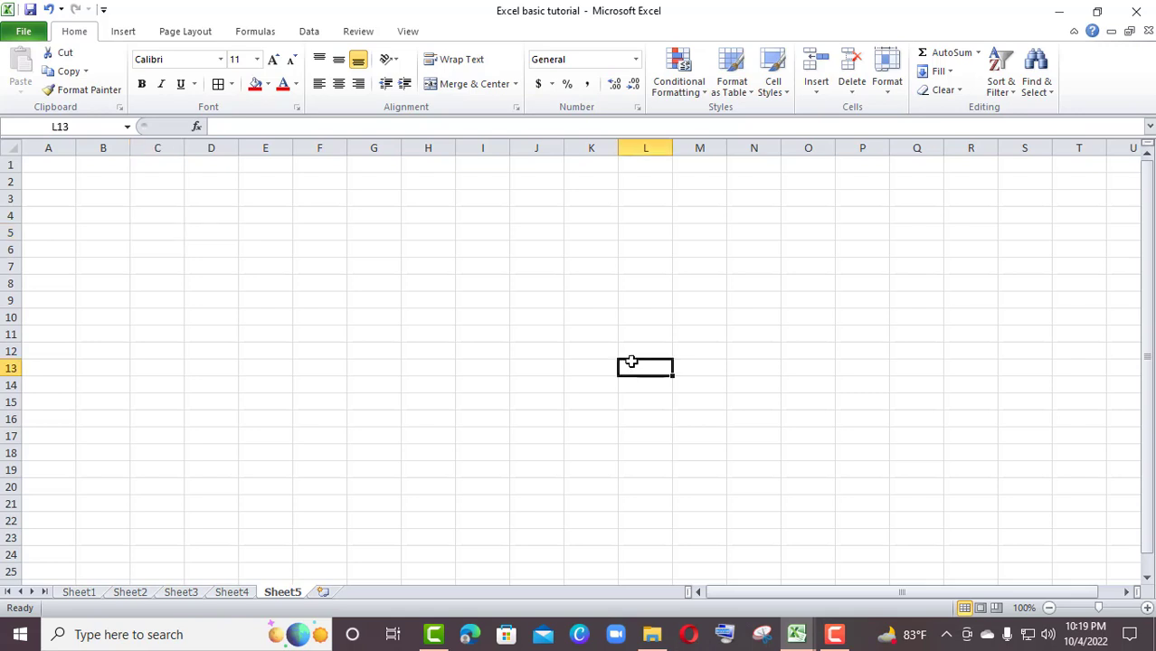
Enter the letters A, B, C, D, E and F down column A in cells A2 to A7.
{"action": "left_click", "coordinate": [52, 183]}
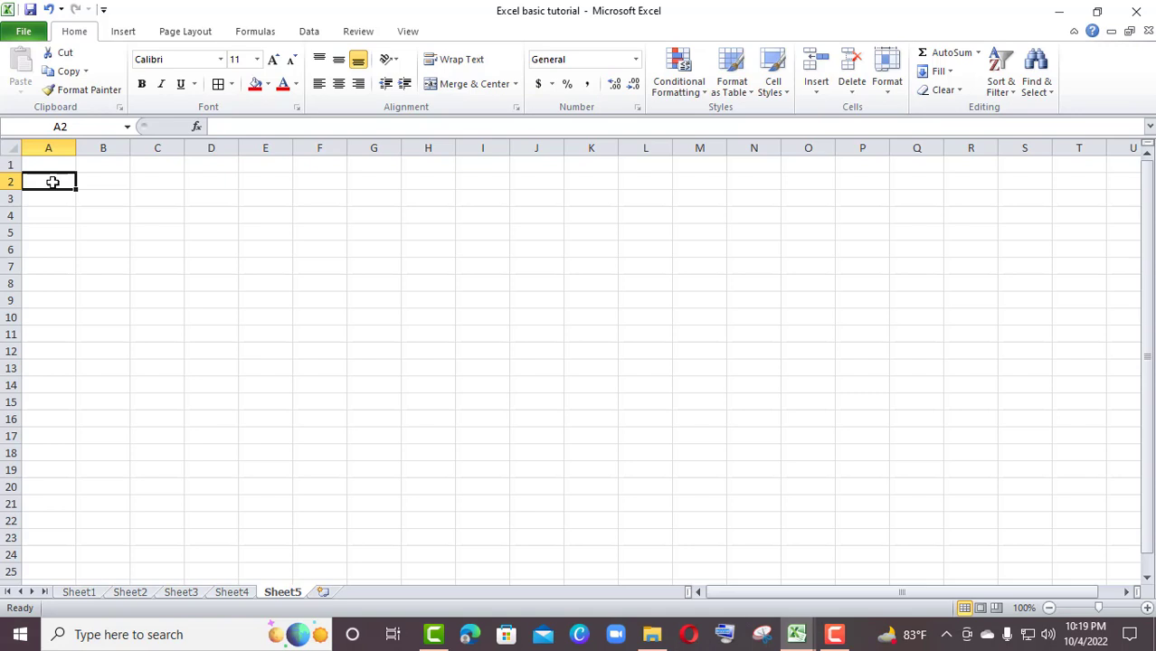
{"action": "type", "text": "A"}
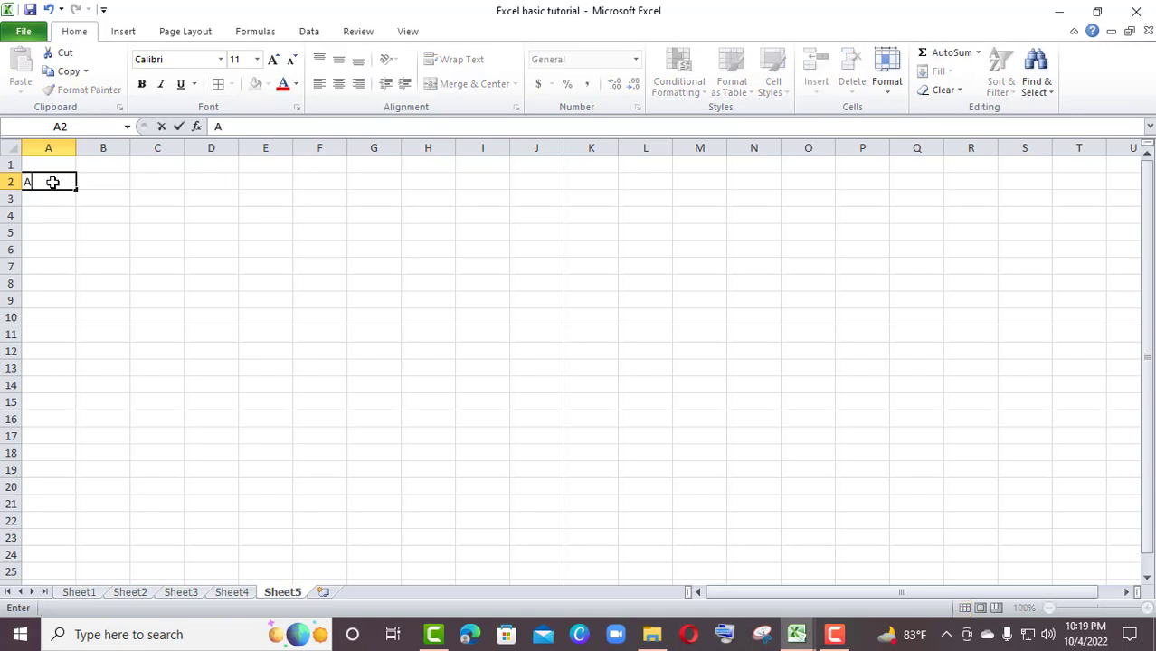
{"action": "key", "text": "Return"}
{"action": "type", "text": "B"}
{"action": "key", "text": "Return"}
{"action": "type", "text": "C"}
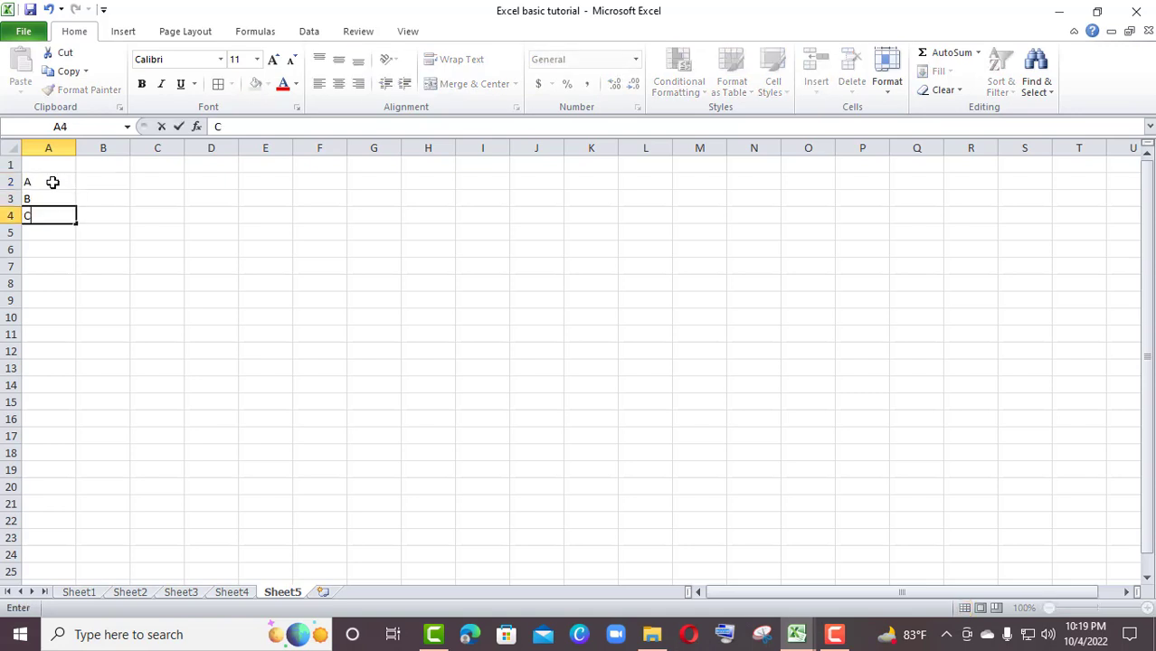
{"action": "key", "text": "Return"}
{"action": "type", "text": "D"}
{"action": "key", "text": "Return"}
{"action": "type", "text": "E"}
{"action": "key", "text": "Return"}
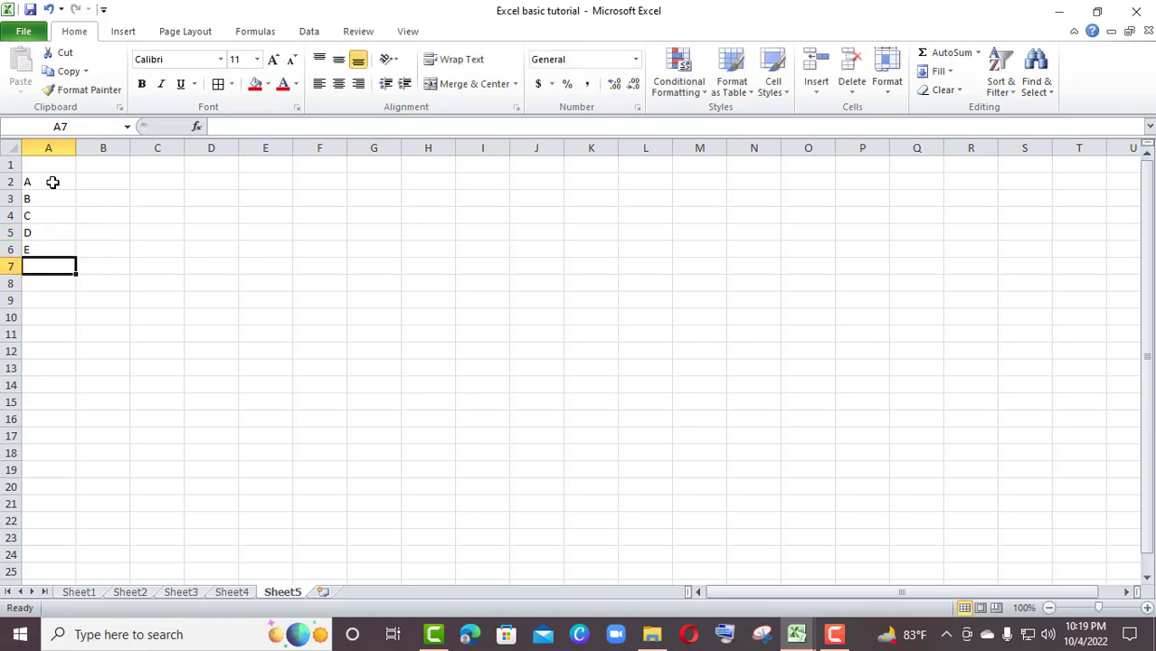
{"action": "type", "text": "F"}
{"action": "key", "text": "Return"}
{"action": "key", "text": "Return"}
{"action": "left_click", "coordinate": [36, 183]}
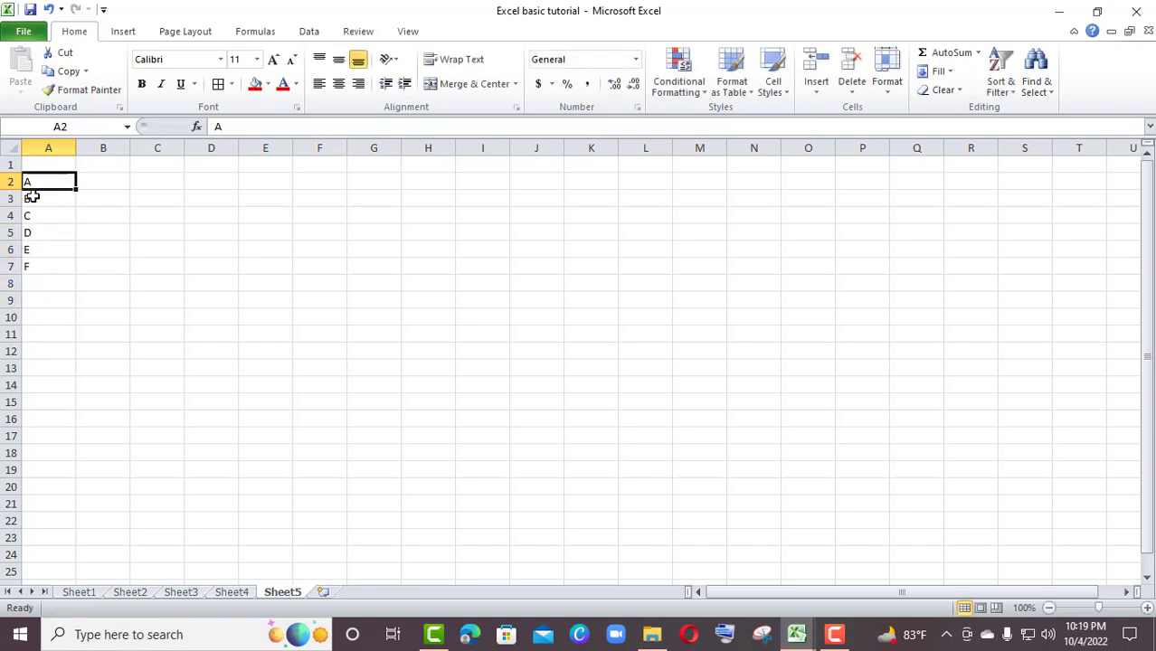
{"action": "left_click", "coordinate": [31, 197]}
{"action": "left_click", "coordinate": [41, 215]}
{"action": "left_click", "coordinate": [29, 263]}
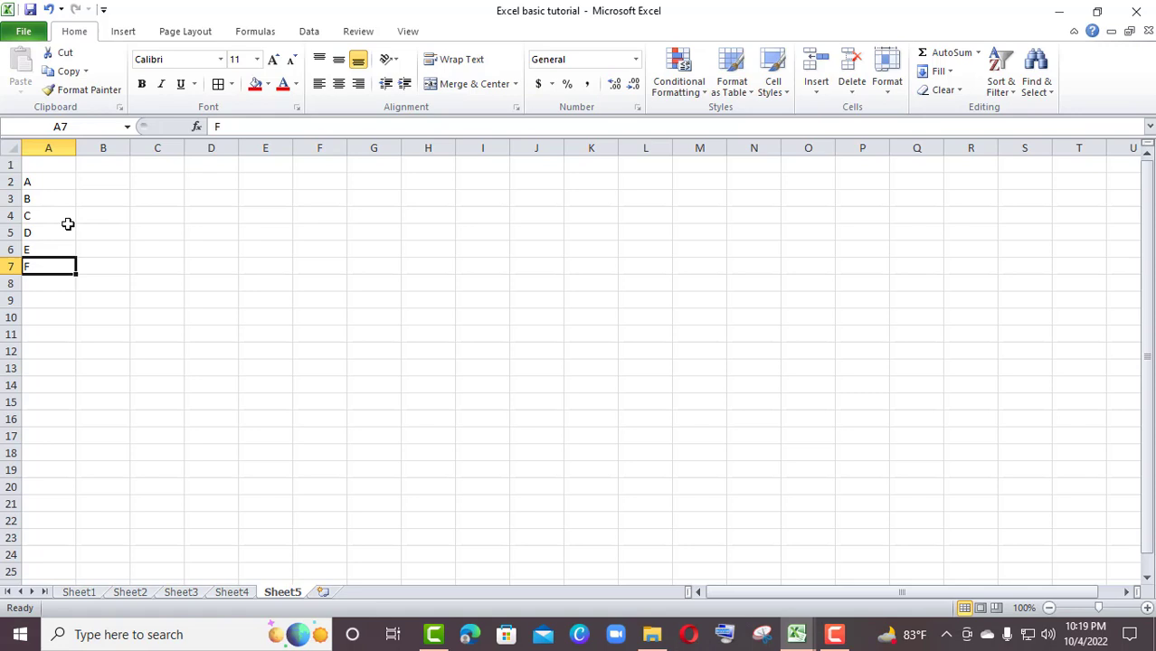
Enter the numbers 1, 2, 3, 4, 5 and 6 down column B in cells B2 to B7.
{"action": "left_click", "coordinate": [97, 182]}
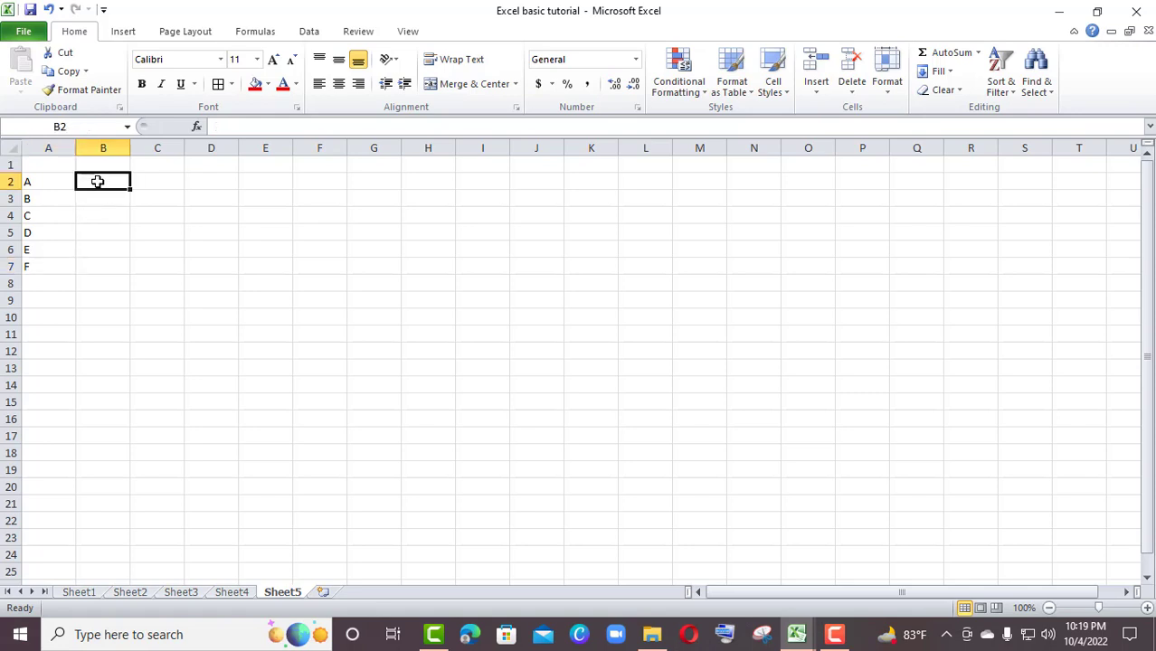
{"action": "type", "text": "1"}
{"action": "key", "text": "Return"}
{"action": "type", "text": "2"}
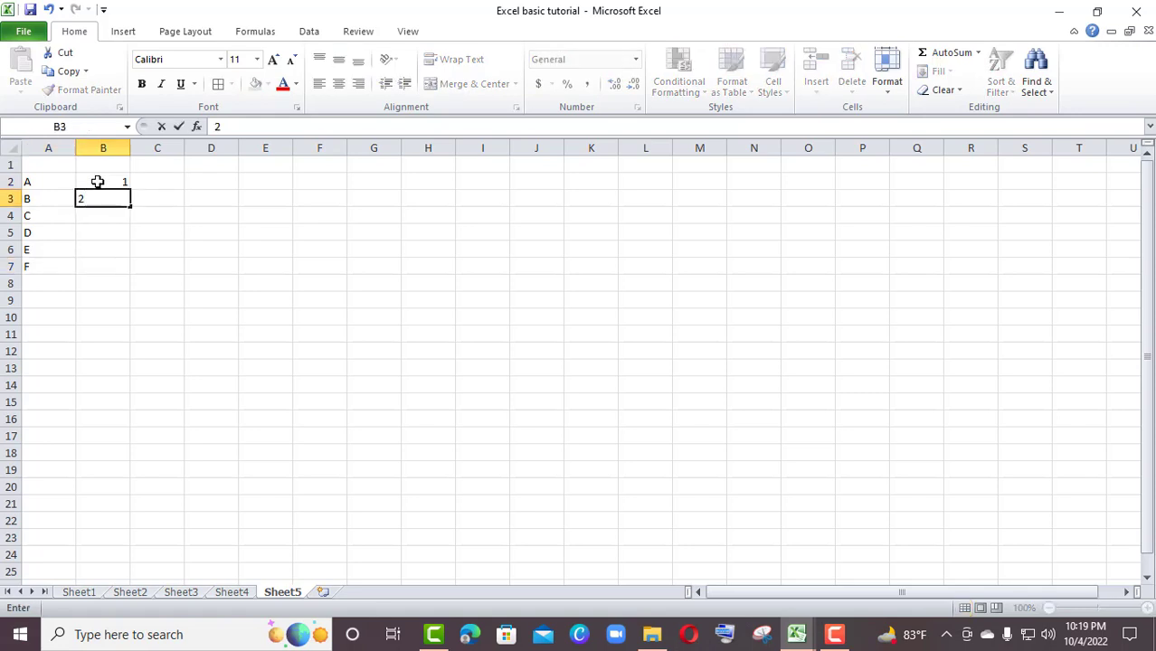
{"action": "key", "text": "Return"}
{"action": "type", "text": "3"}
{"action": "key", "text": "Return"}
{"action": "type", "text": "4"}
{"action": "key", "text": "Return"}
{"action": "type", "text": "5"}
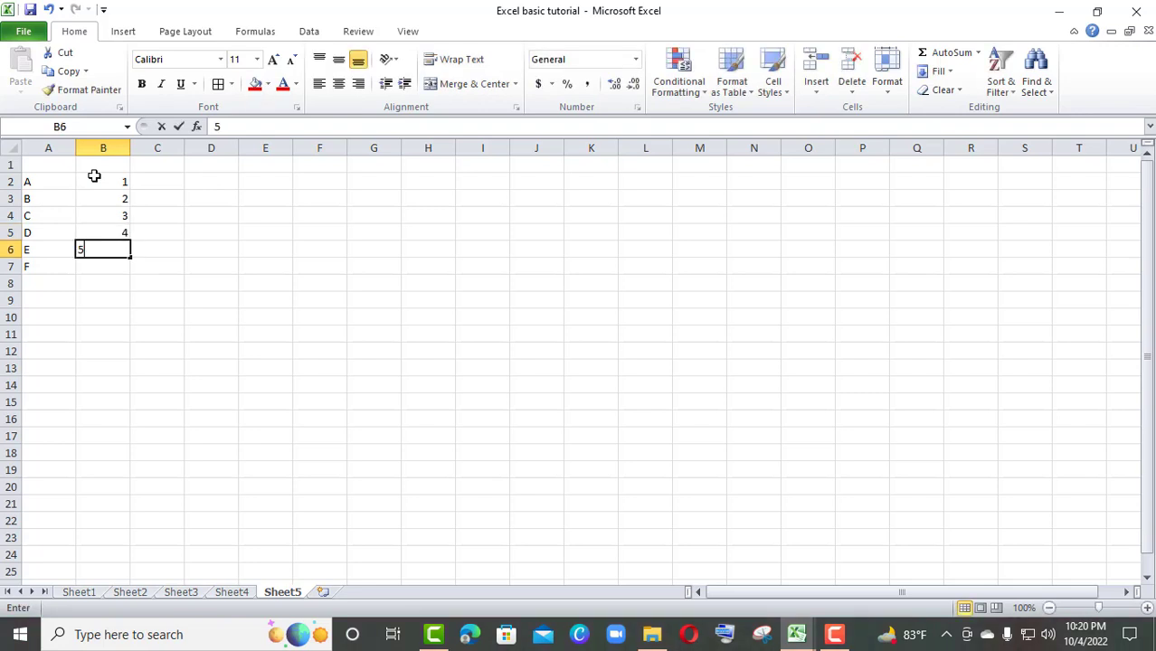
{"action": "key", "text": "Return"}
{"action": "type", "text": "6"}
{"action": "key", "text": "Return"}
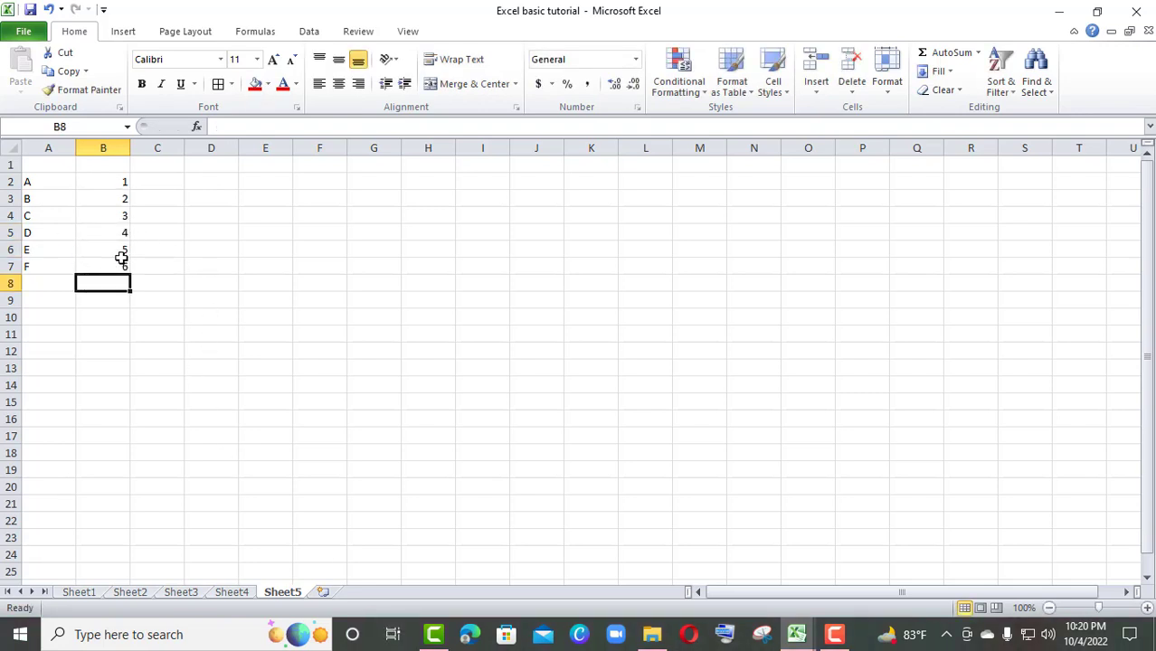
Enter 1 in cell D2 and fill it down column D to cell D13.
{"action": "left_click", "coordinate": [159, 249]}
{"action": "left_click", "coordinate": [225, 234]}
{"action": "left_click", "coordinate": [220, 180]}
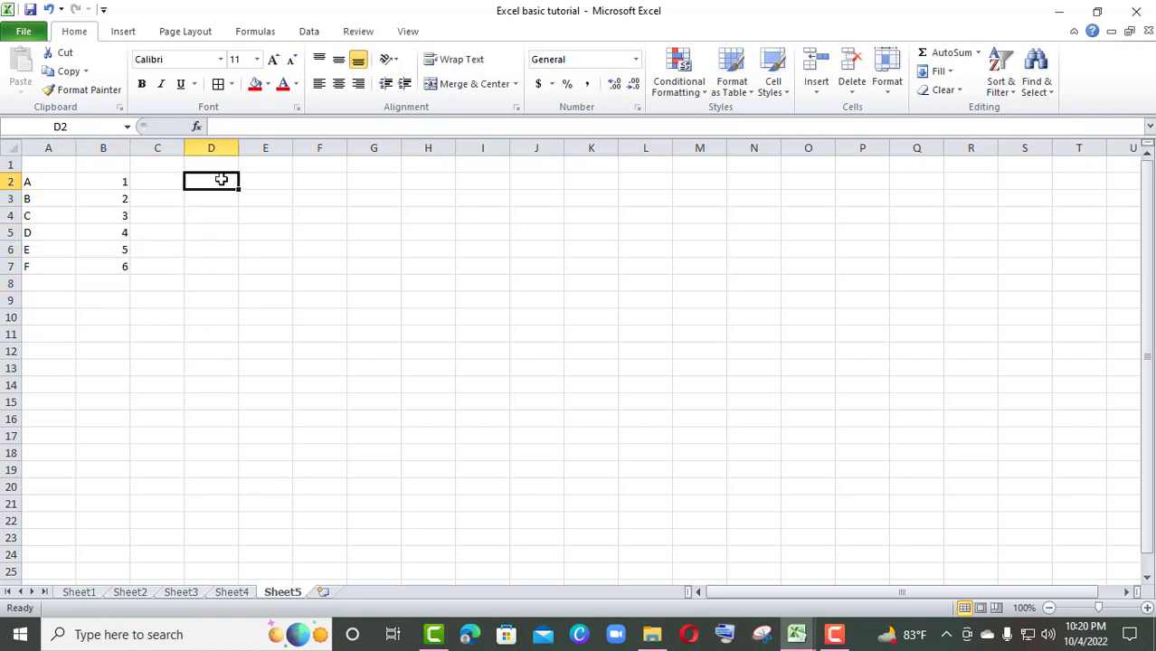
{"action": "type", "text": "1"}
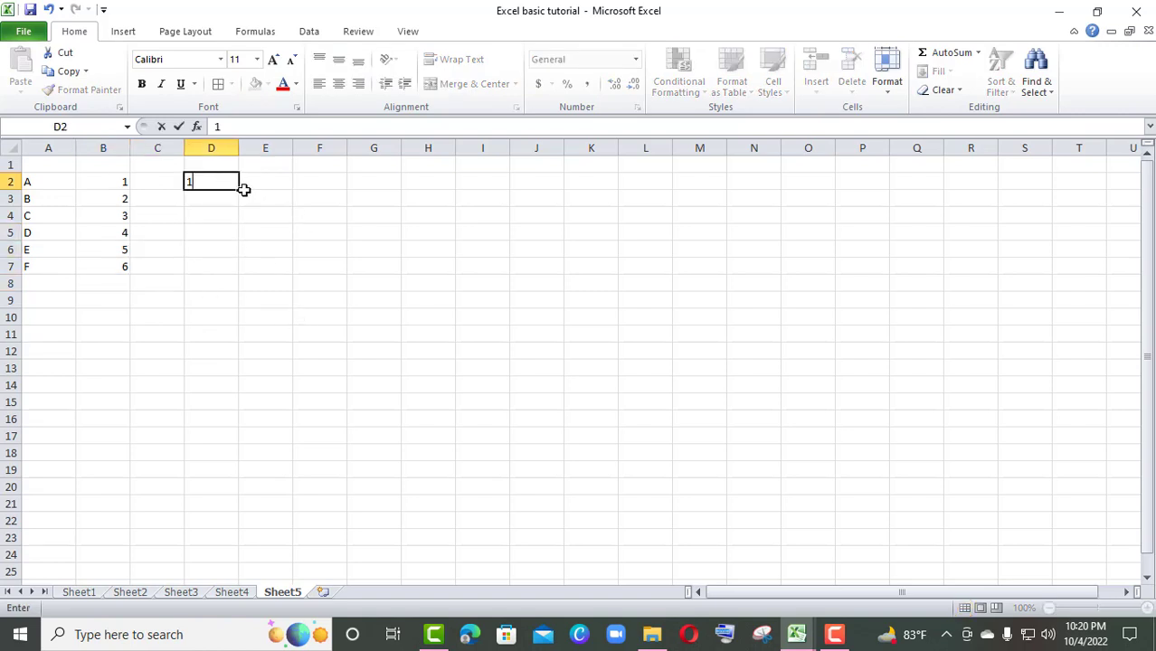
{"action": "key", "text": "Return"}
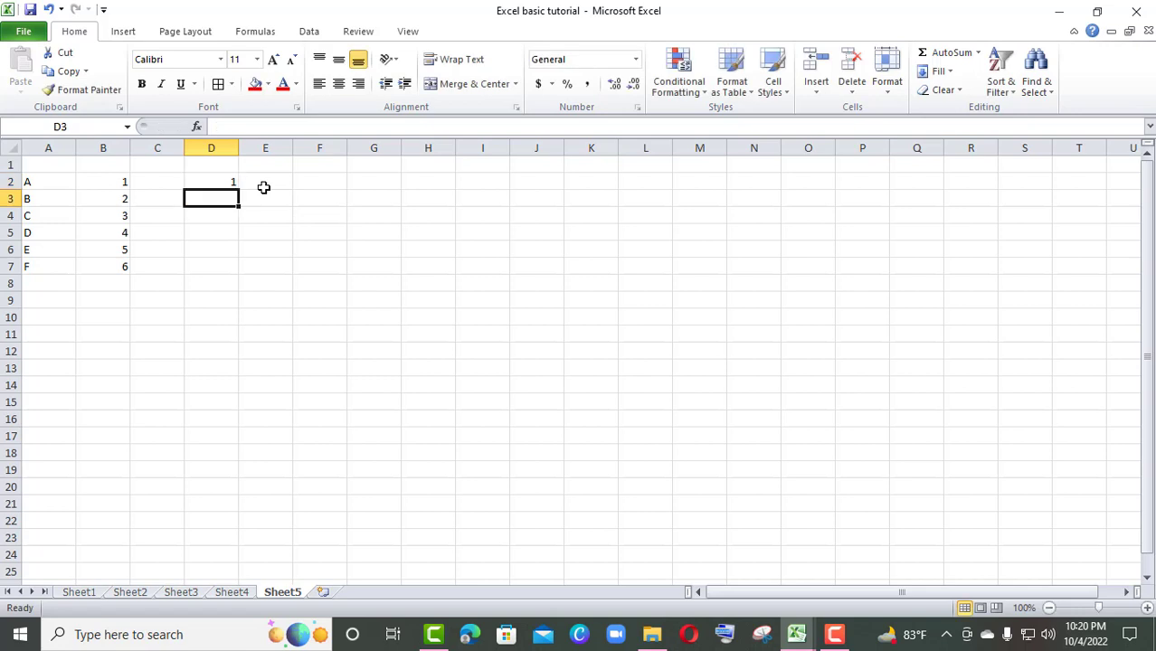
{"action": "left_click", "coordinate": [224, 183]}
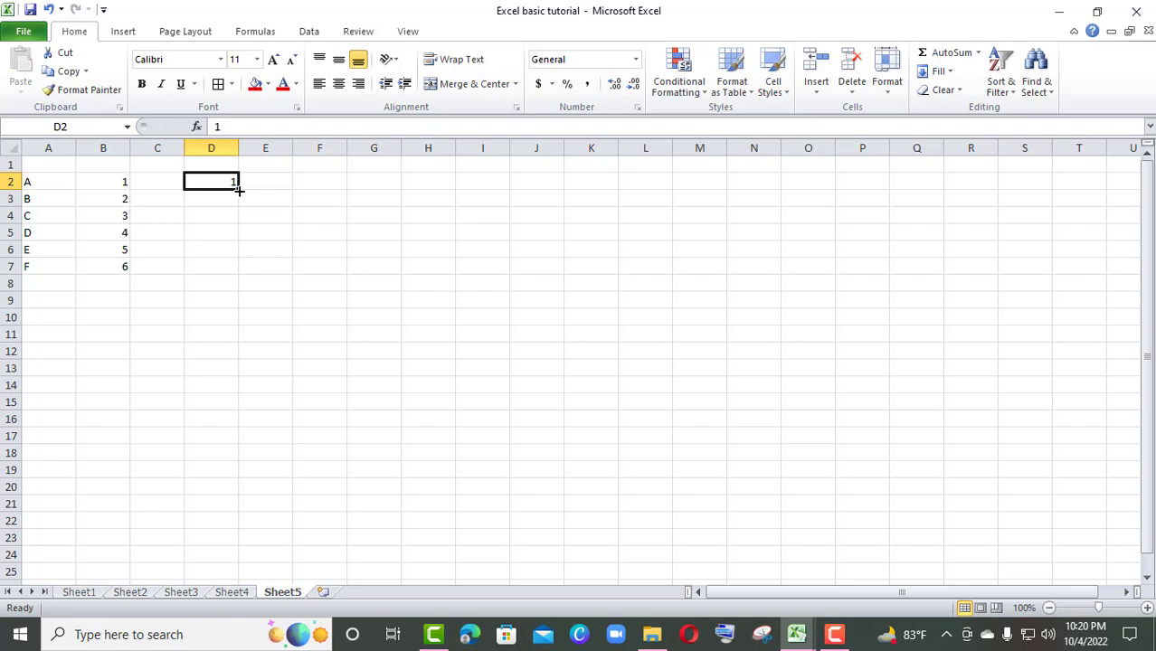
{"action": "left_click_drag", "start_coordinate": [239, 190], "coordinate": [215, 378]}
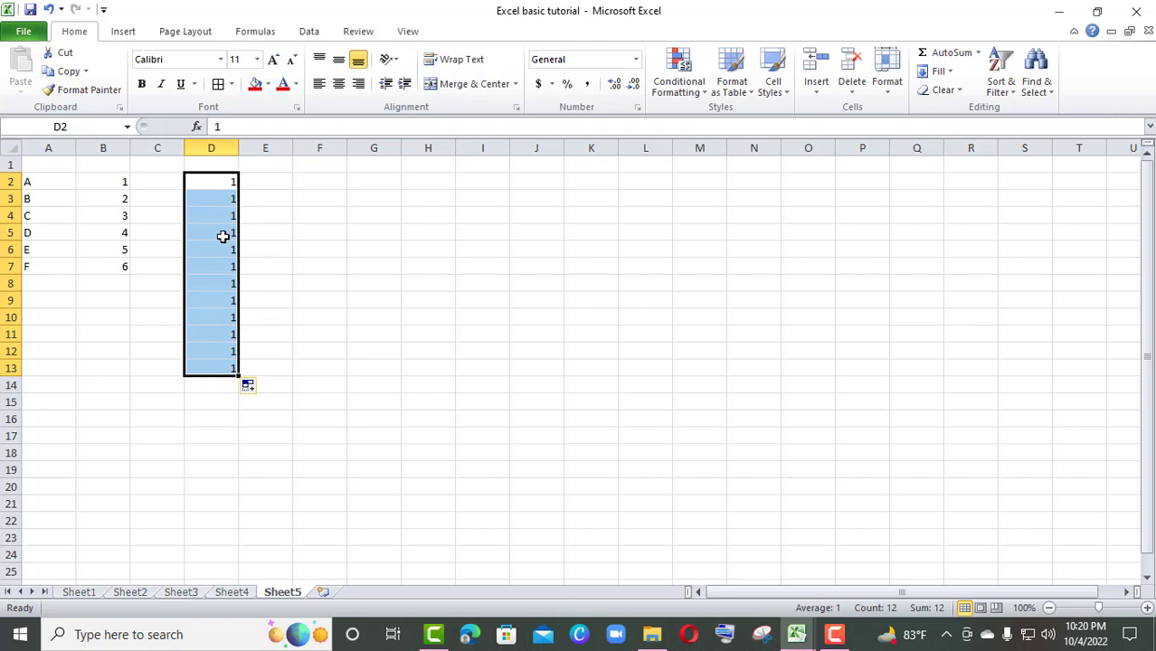
{"action": "left_click", "coordinate": [264, 234]}
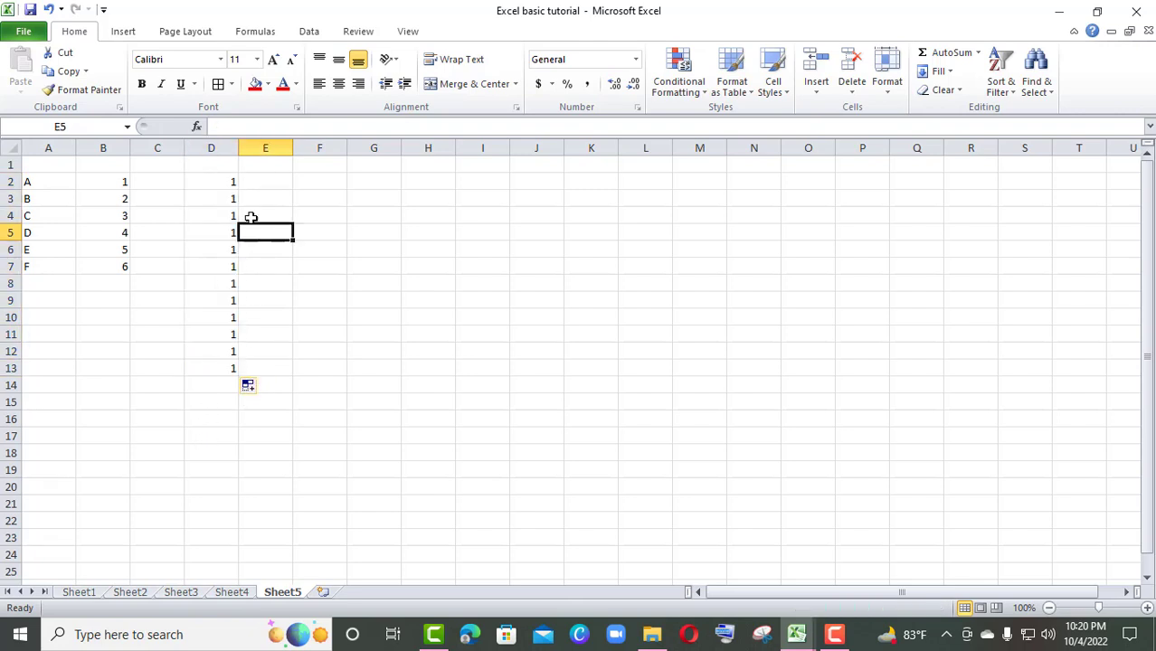
Clear the filled values from cells D2 to D13.
{"action": "left_click", "coordinate": [231, 184]}
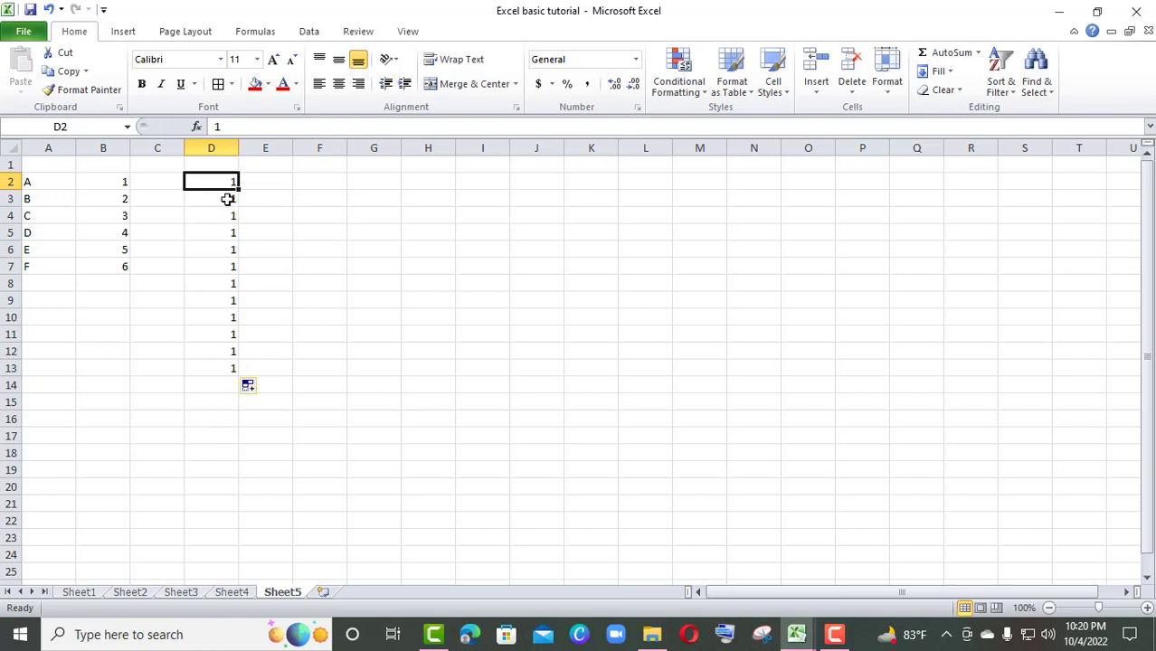
{"action": "left_click_drag", "start_coordinate": [227, 200], "coordinate": [250, 179]}
{"action": "left_click", "coordinate": [283, 243]}
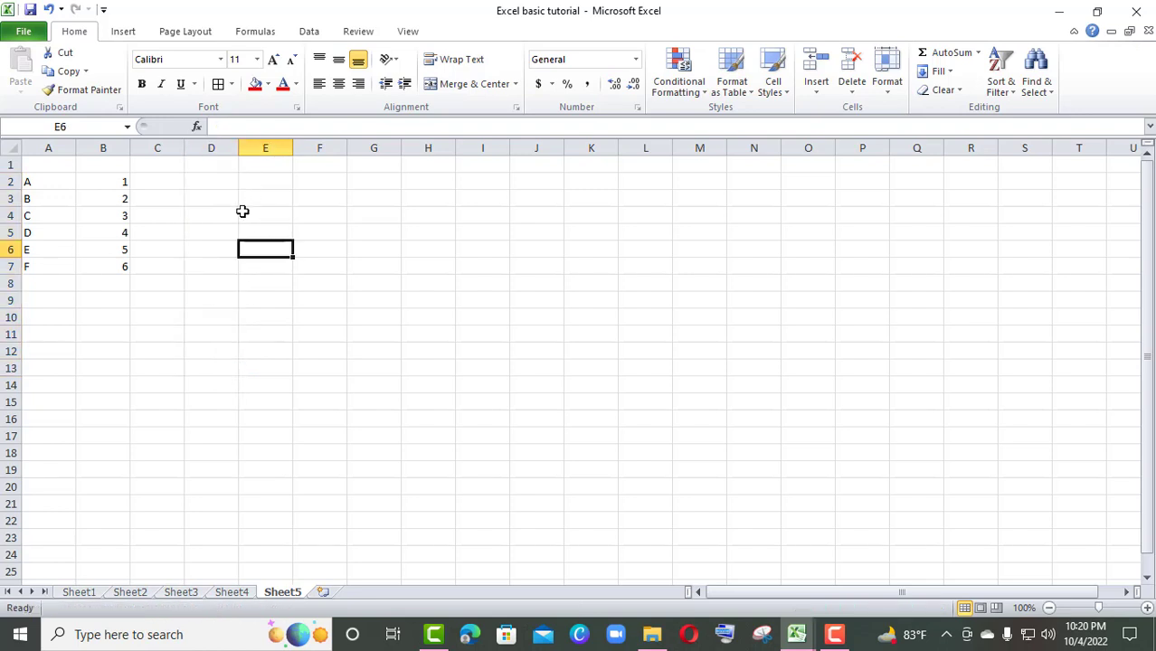
Enter 1 in cell D2 and 2 in cell D3 as the start of a number series.
{"action": "left_click", "coordinate": [212, 184]}
{"action": "type", "text": "1"}
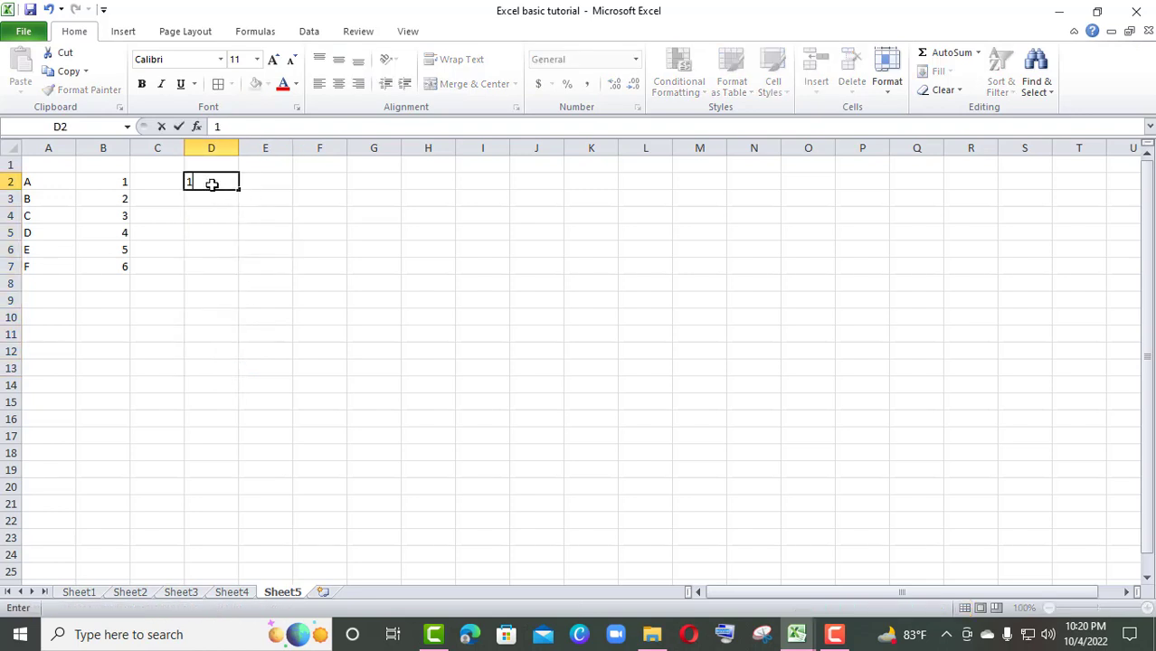
{"action": "key", "text": "Return"}
{"action": "type", "text": "2"}
{"action": "key", "text": "Return"}
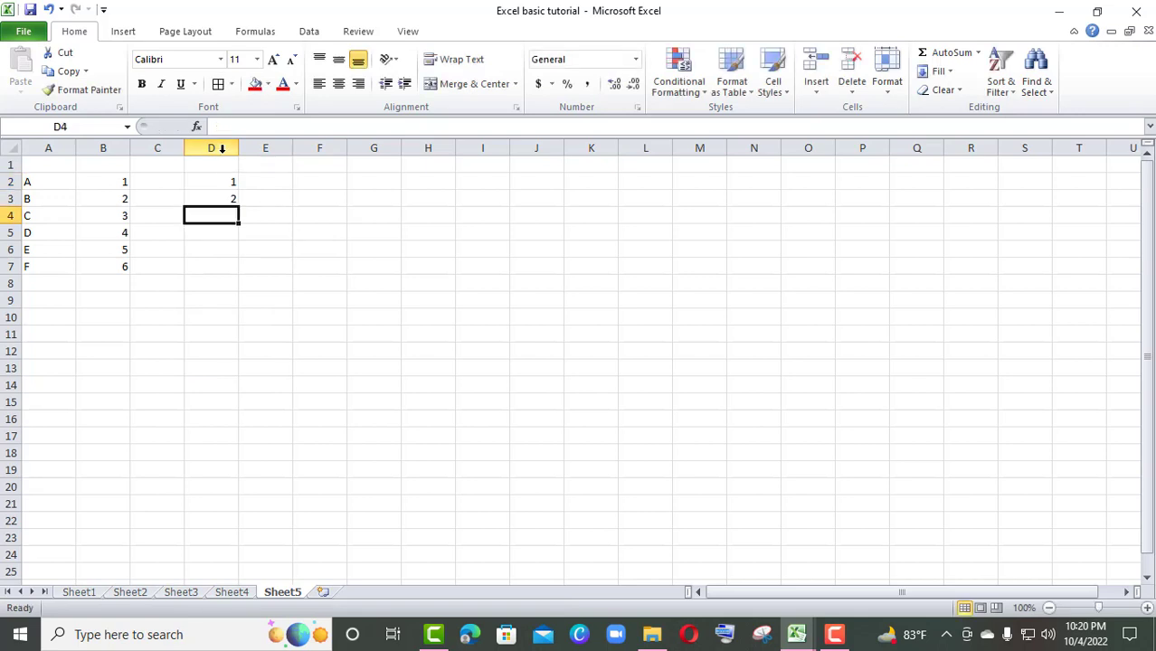
Extend the number series from cells D2 and D3 down to cell D9 with AutoFill.
{"action": "left_click_drag", "start_coordinate": [208, 184], "coordinate": [226, 197]}
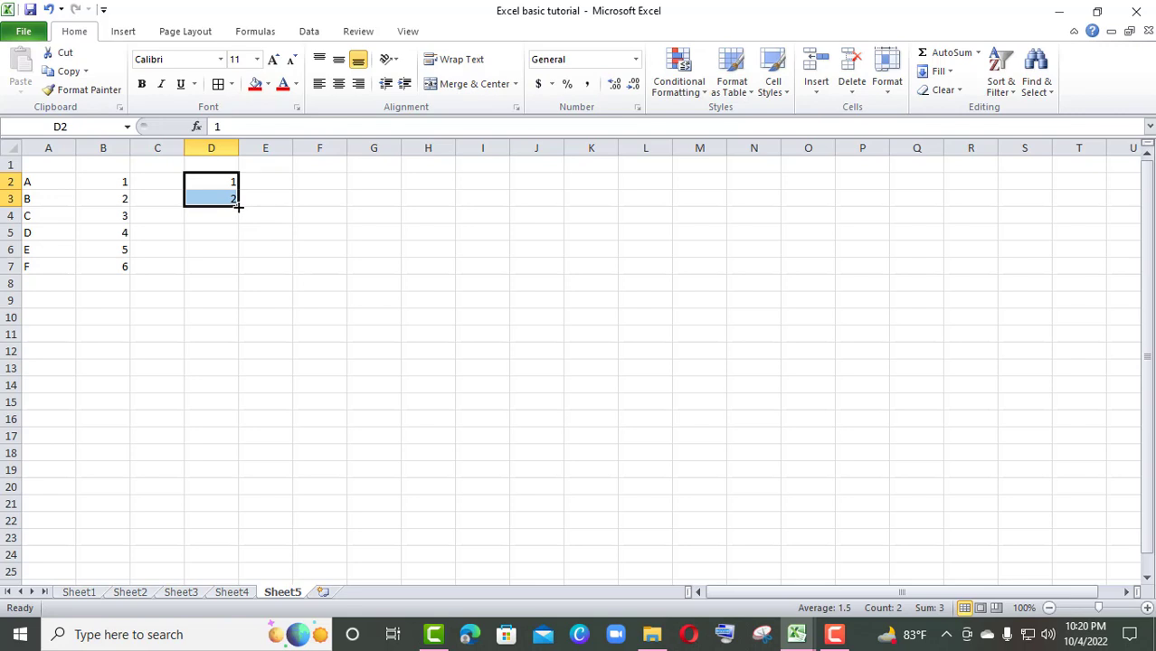
{"action": "left_click_drag", "start_coordinate": [237, 206], "coordinate": [236, 205]}
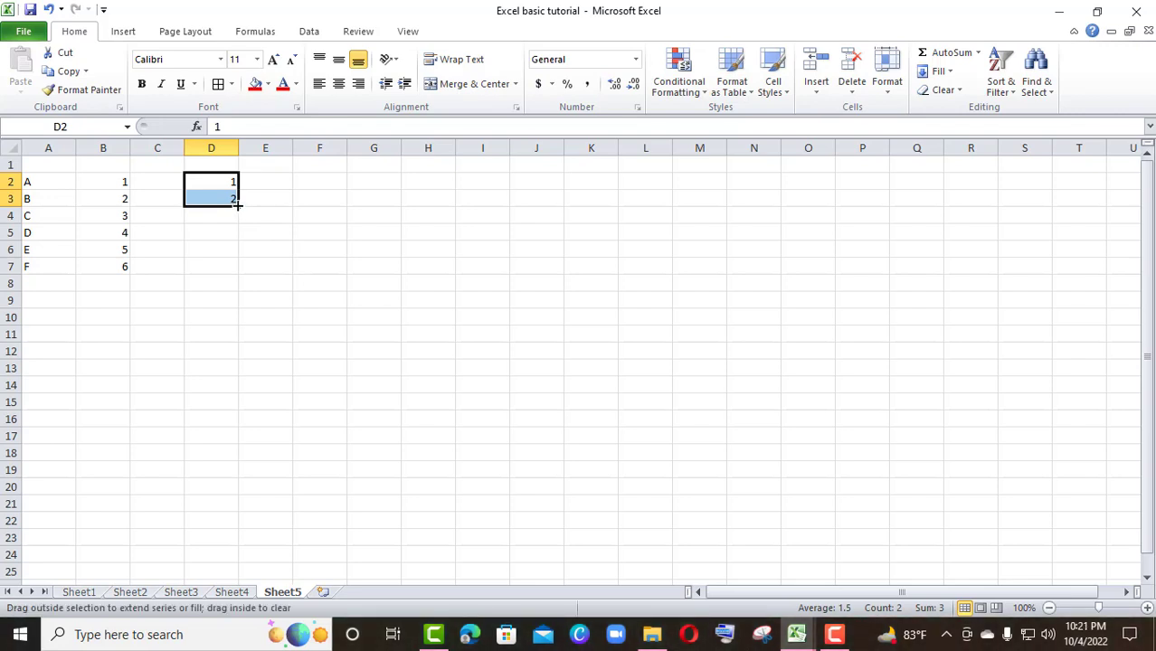
{"action": "left_click_drag", "start_coordinate": [232, 308], "coordinate": [233, 305]}
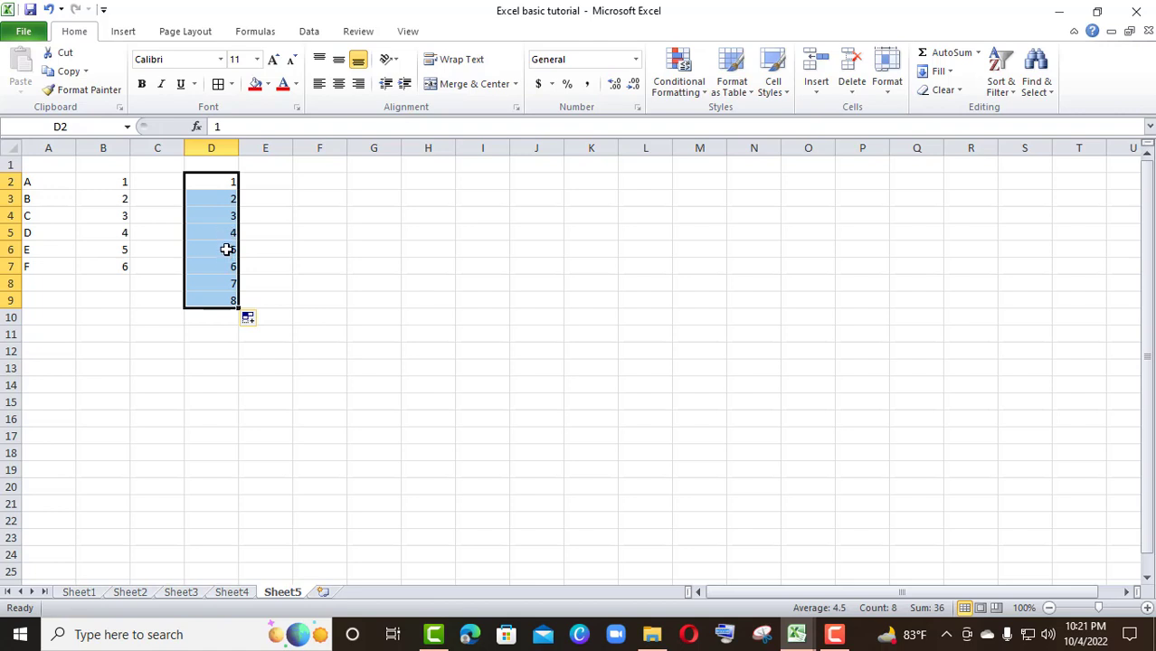
{"action": "left_click", "coordinate": [292, 217]}
{"action": "left_click", "coordinate": [351, 236]}
{"action": "left_click", "coordinate": [308, 347]}
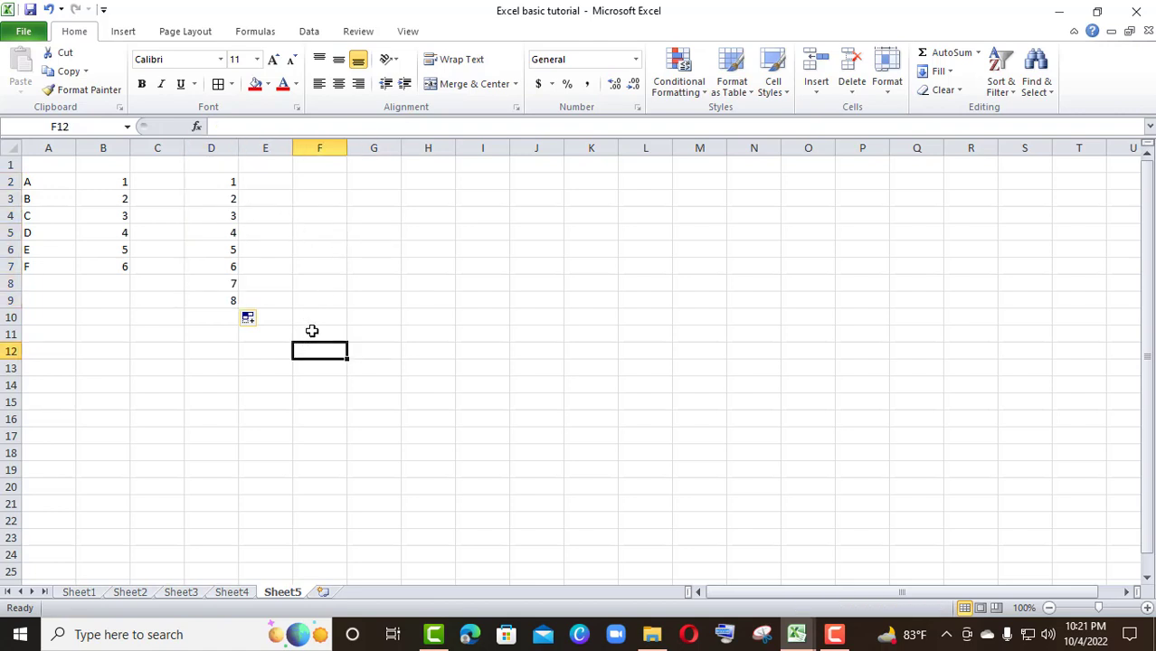
{"action": "left_click", "coordinate": [276, 244]}
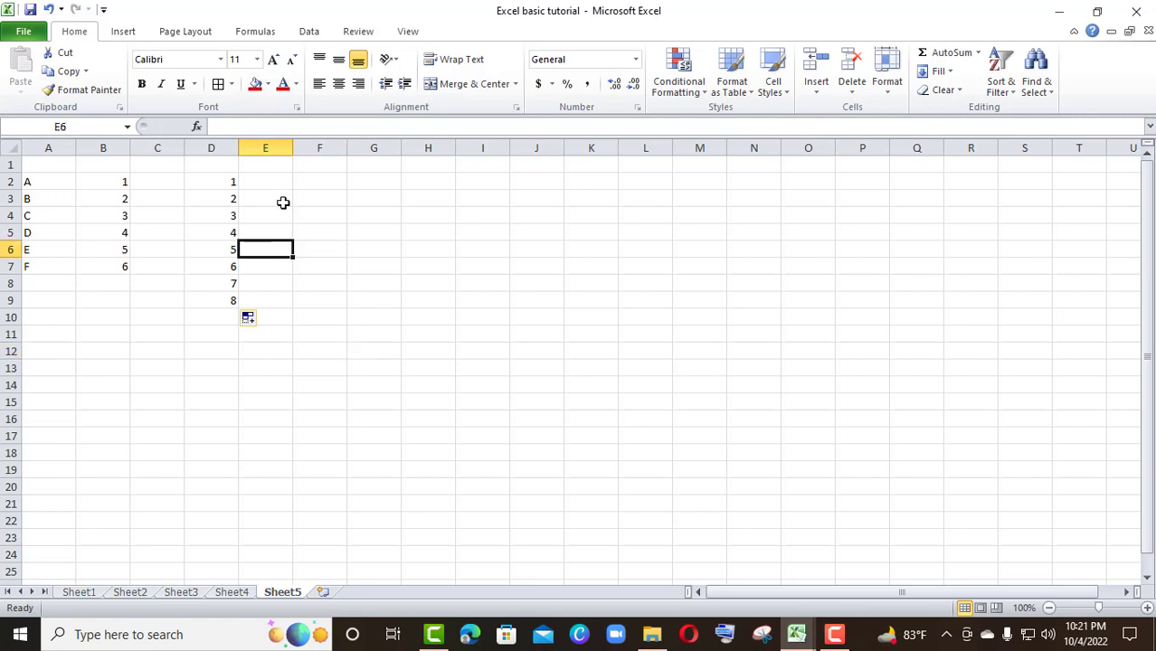
{"action": "left_click", "coordinate": [282, 201]}
Total the numbers in cells D2 to D9 with AutoSum, placing the sum in cell D10.
{"action": "left_click_drag", "start_coordinate": [211, 183], "coordinate": [230, 299]}
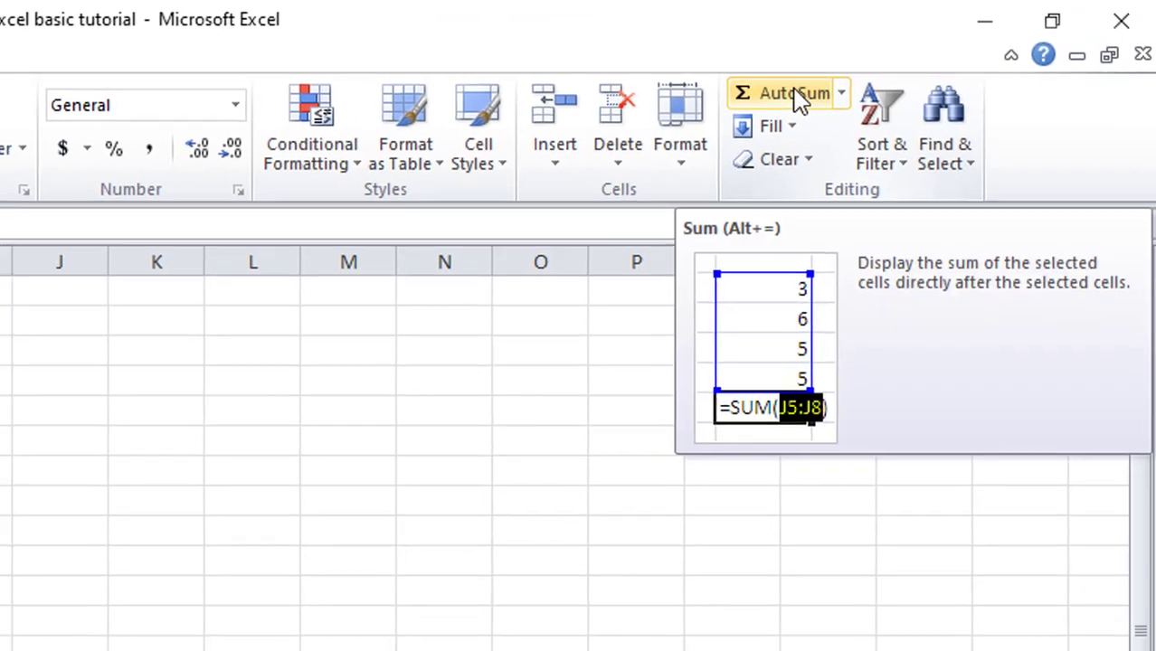
{"action": "left_click", "coordinate": [788, 96]}
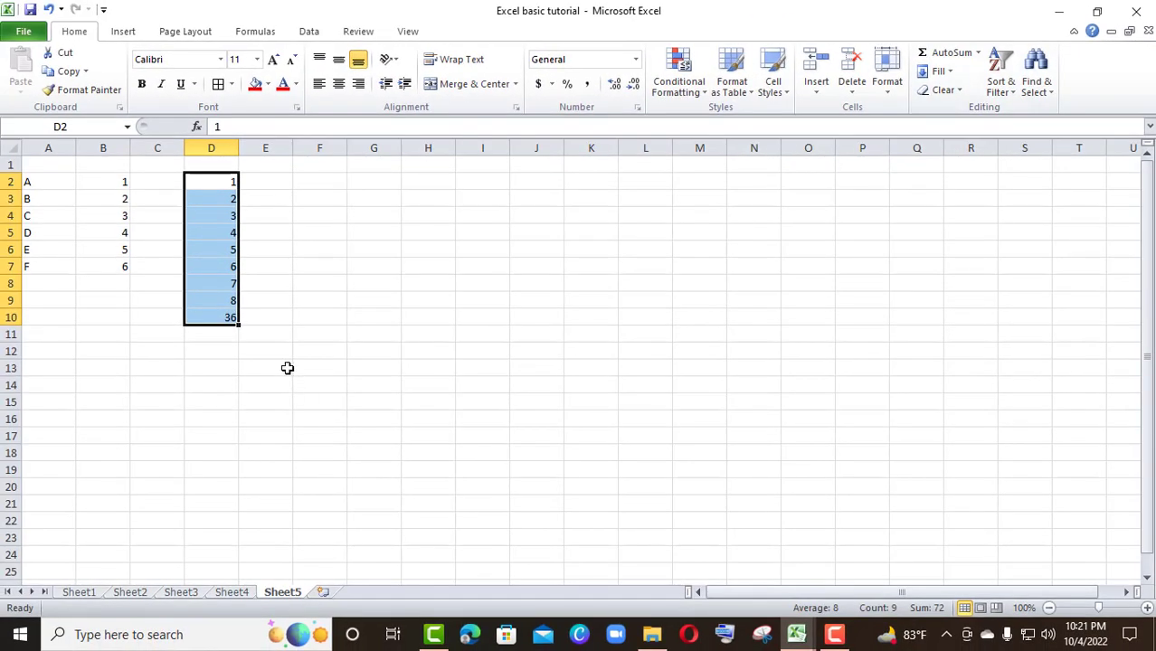
{"action": "left_click", "coordinate": [287, 369]}
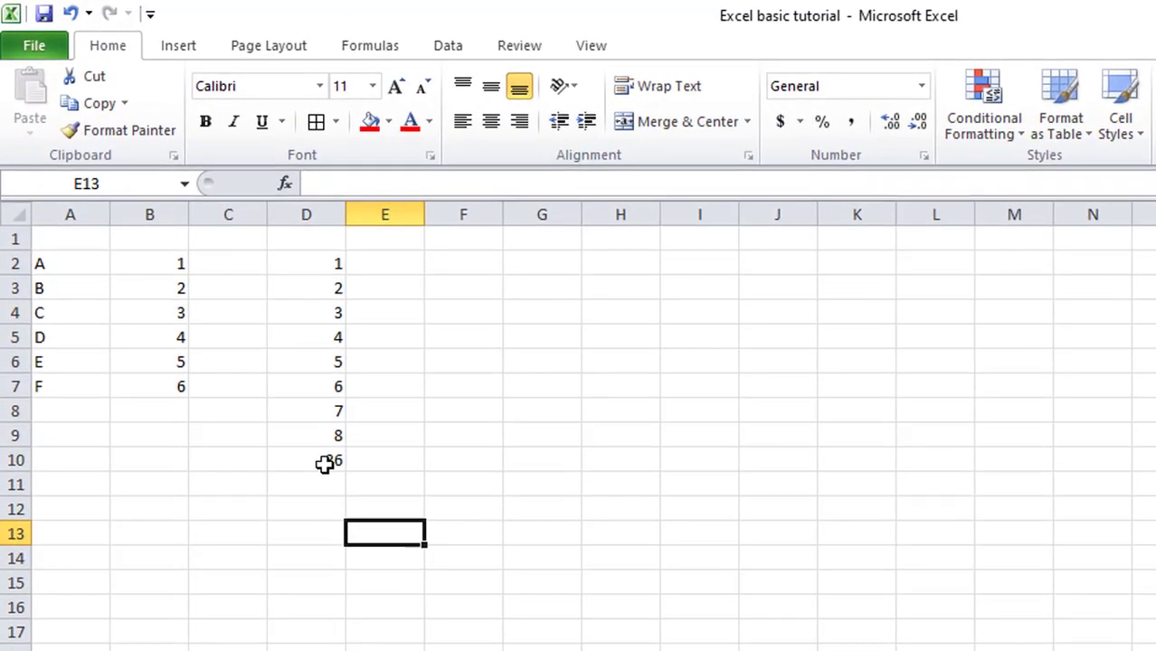
Clear only the contents of the total in cell D10.
{"action": "left_click", "coordinate": [224, 318]}
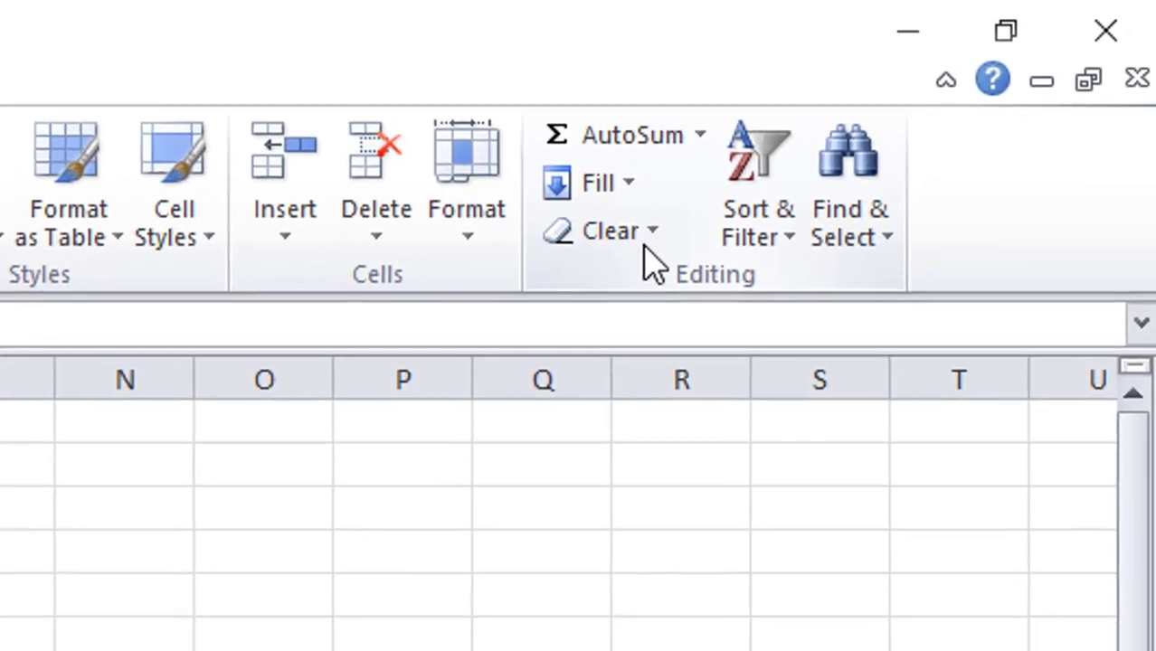
{"action": "left_click", "coordinate": [652, 239]}
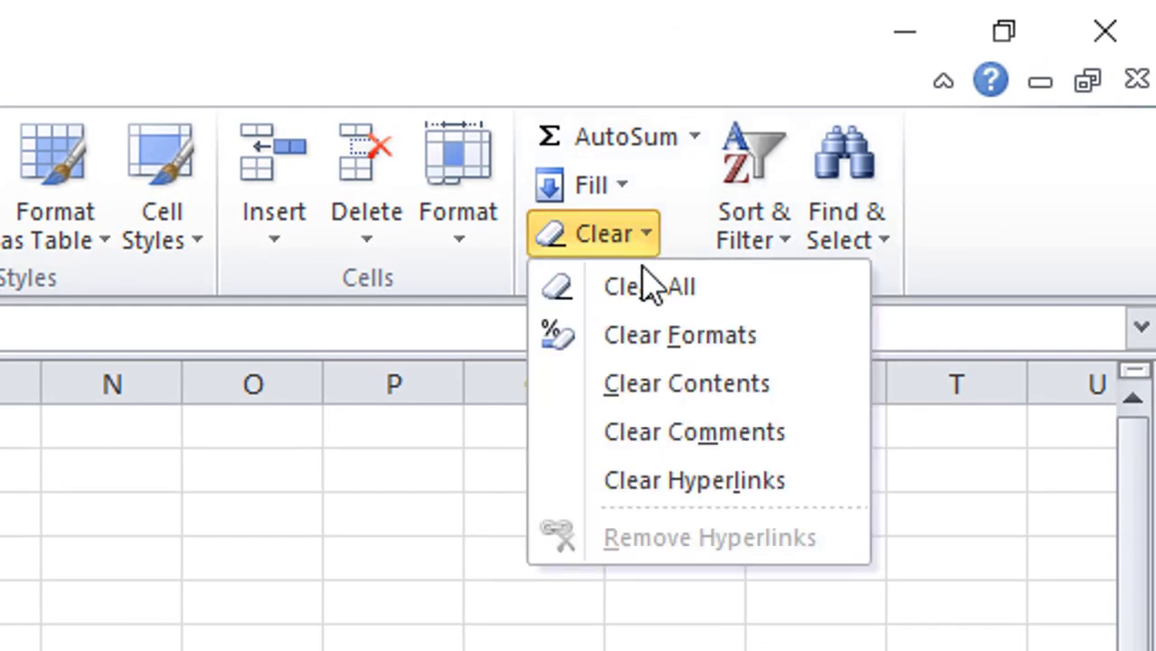
{"action": "left_click", "coordinate": [676, 395]}
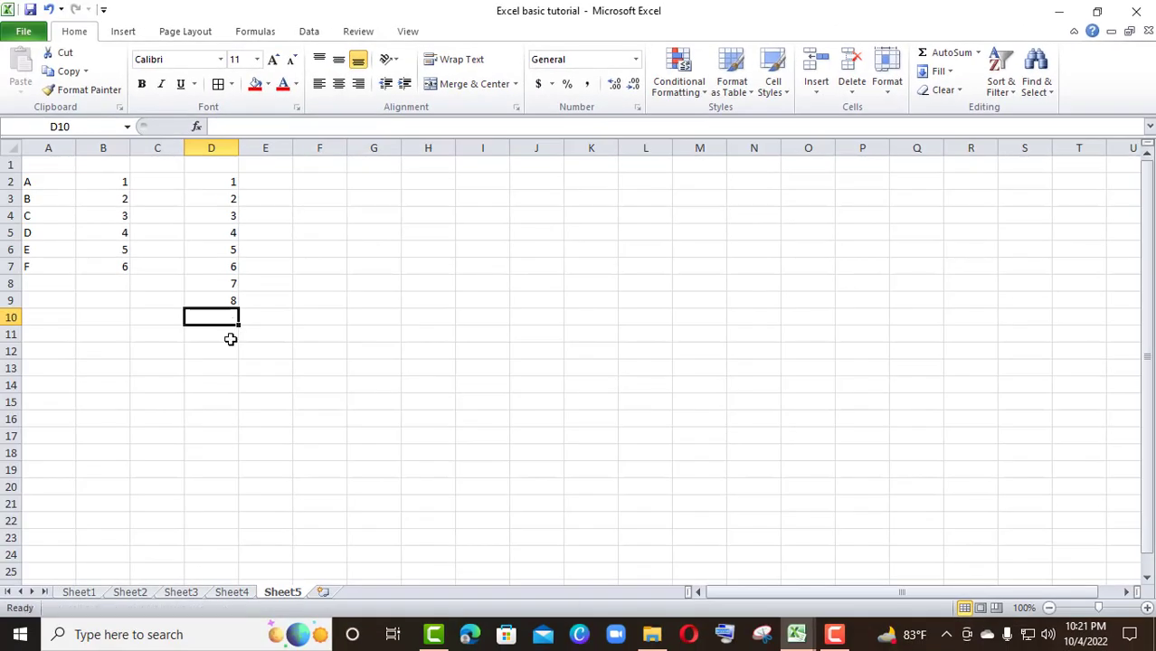
{"action": "left_click", "coordinate": [262, 363]}
Build an addition formula in cell D10 that references each number cell from D2 to D9 individually, joined with plus signs.
{"action": "left_click", "coordinate": [223, 319]}
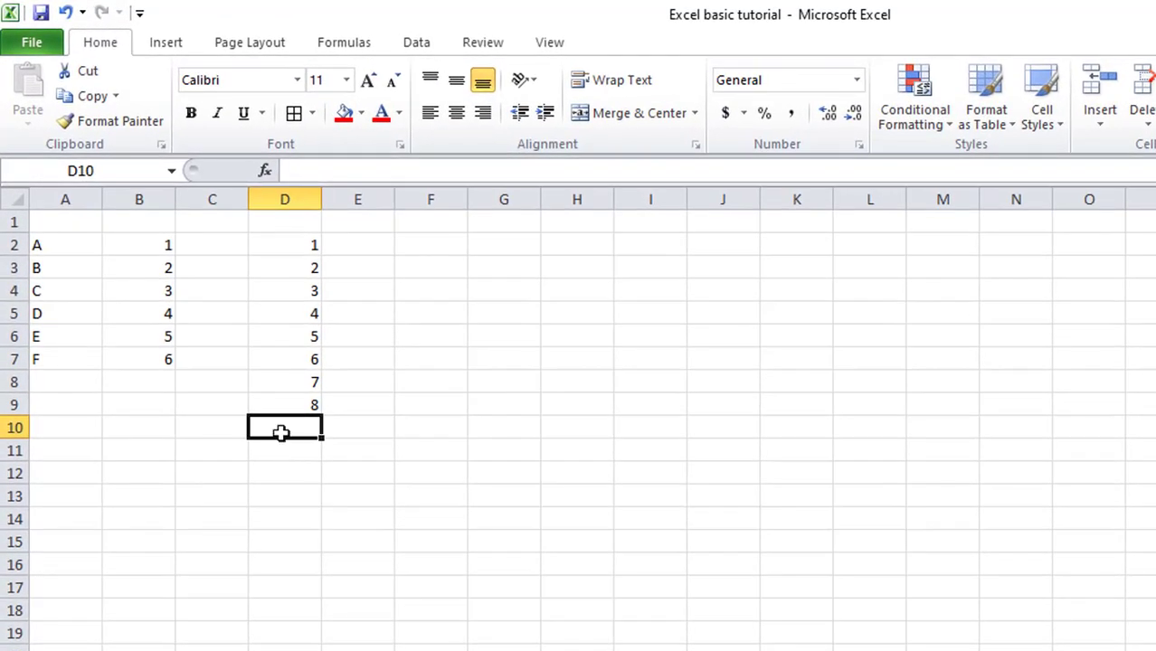
{"action": "type", "text": "="}
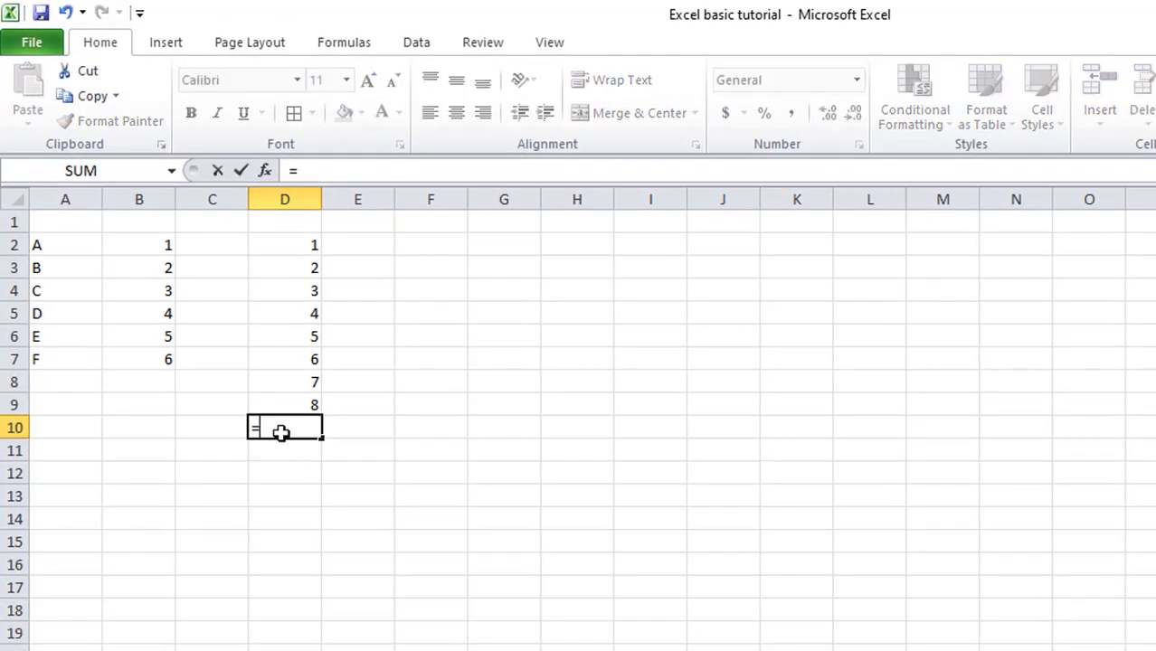
{"action": "left_click", "coordinate": [302, 246]}
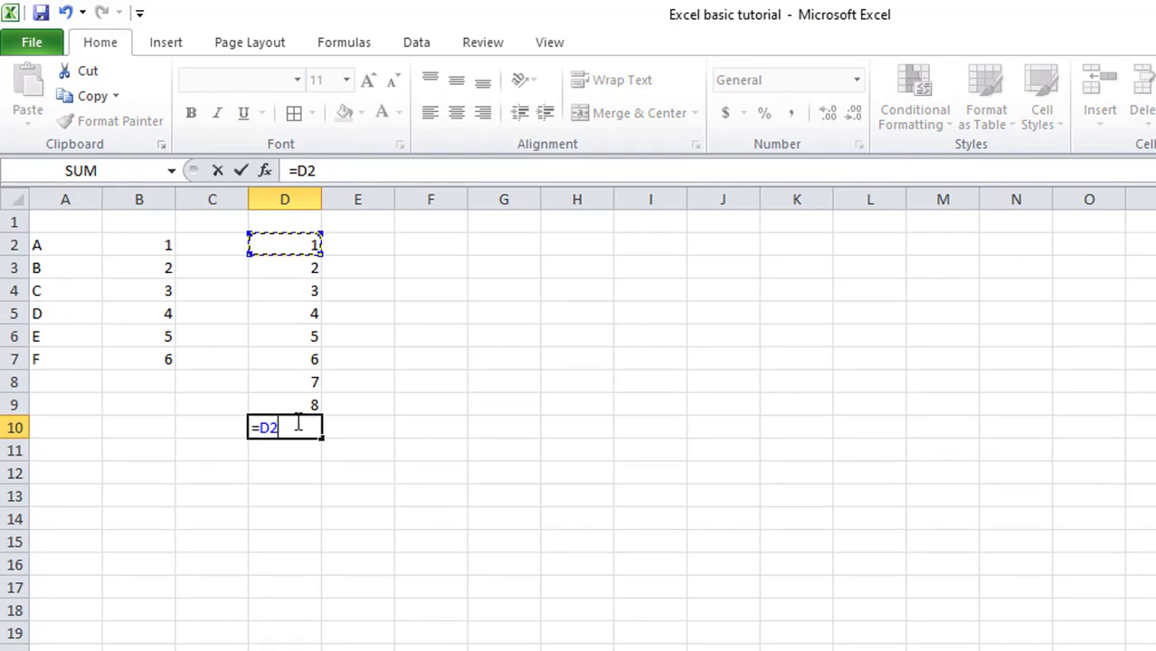
{"action": "type", "text": "+"}
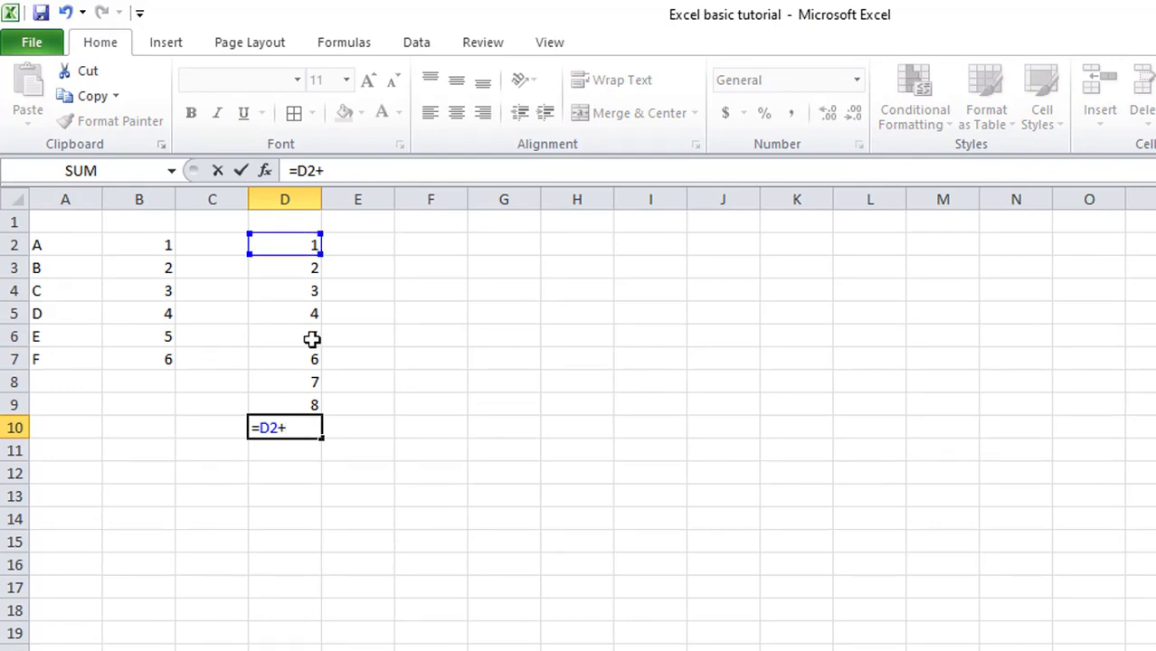
{"action": "left_click", "coordinate": [296, 267]}
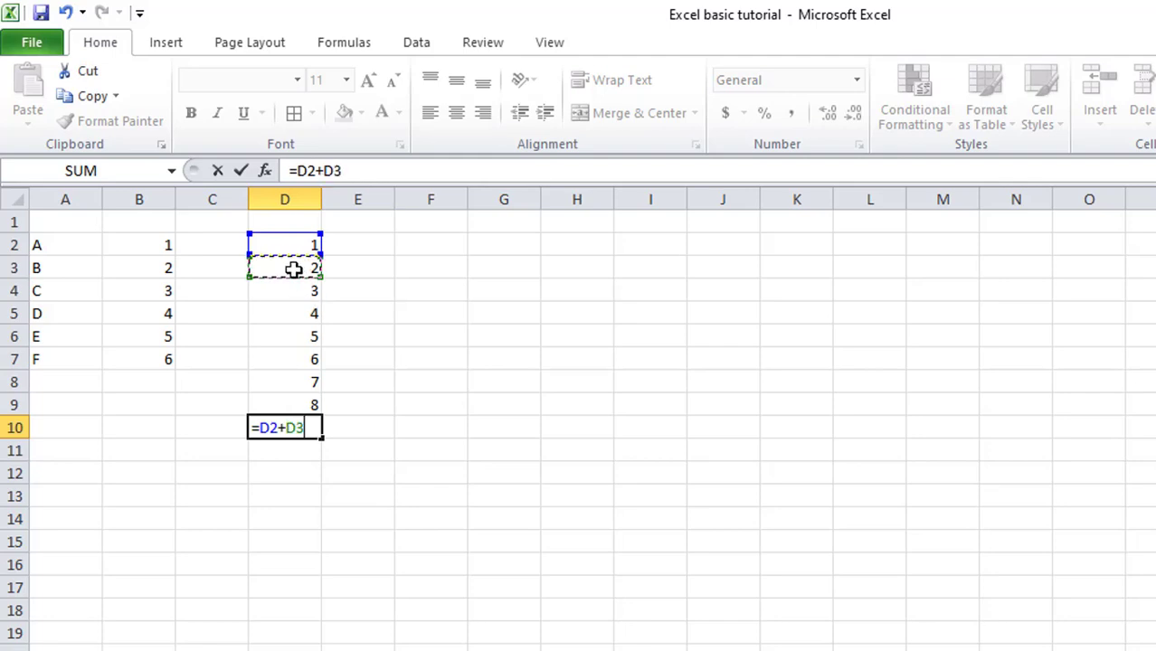
{"action": "type", "text": "+"}
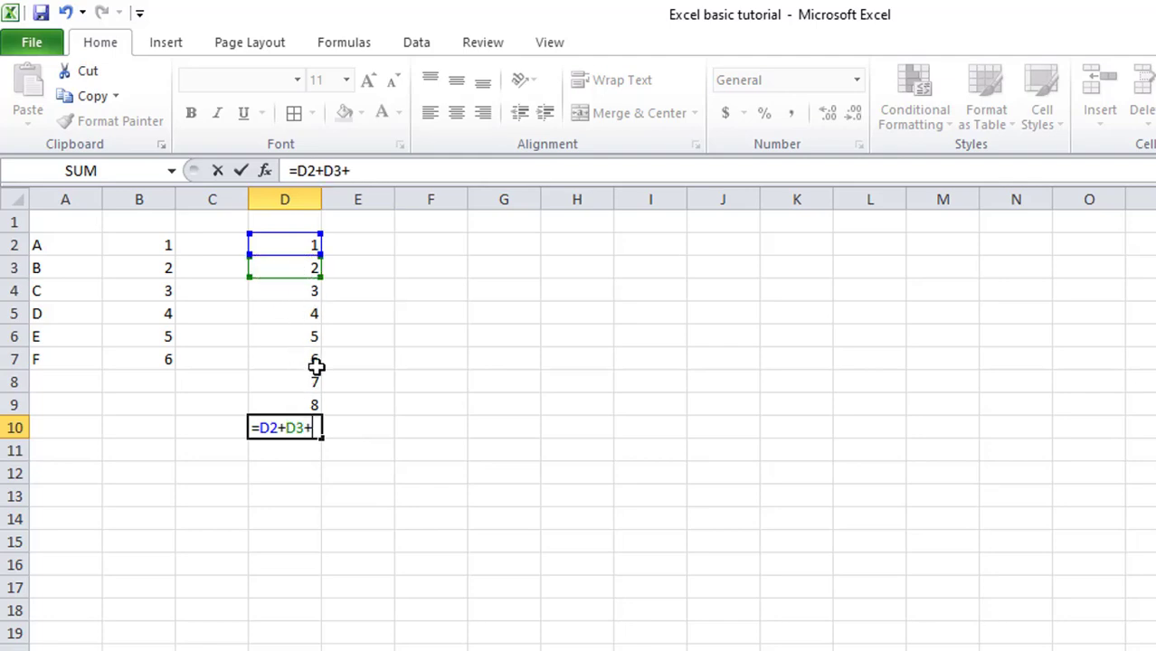
{"action": "left_click", "coordinate": [308, 287]}
{"action": "type", "text": "+"}
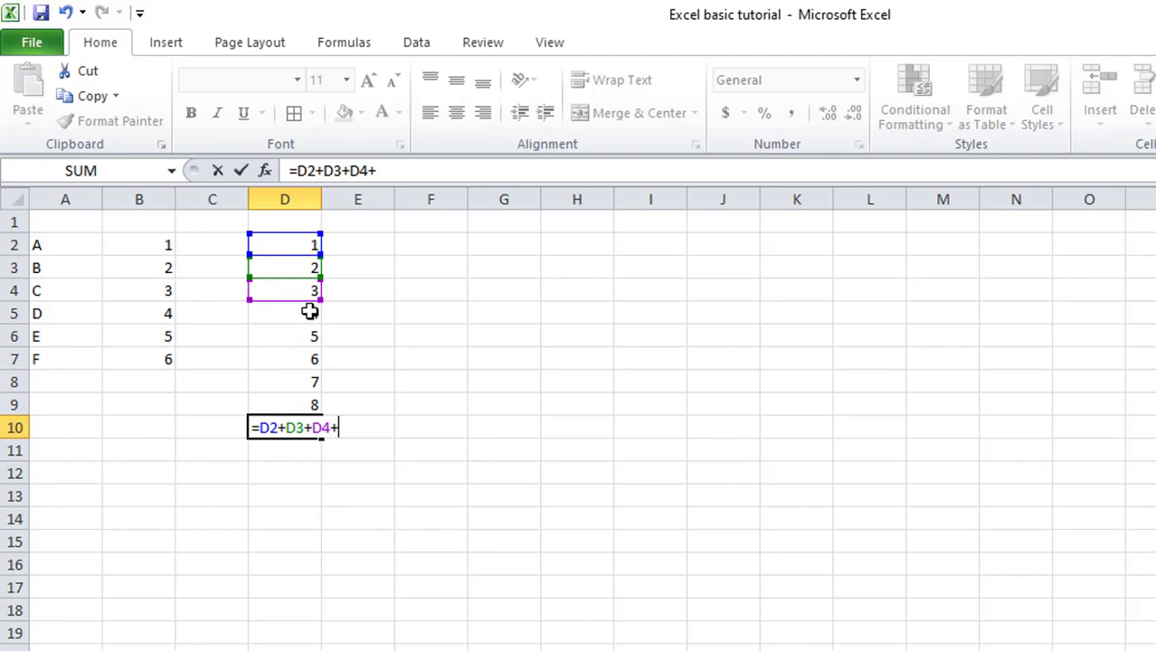
{"action": "left_click", "coordinate": [310, 311]}
{"action": "type", "text": "+"}
{"action": "left_click", "coordinate": [295, 337]}
{"action": "type", "text": "+"}
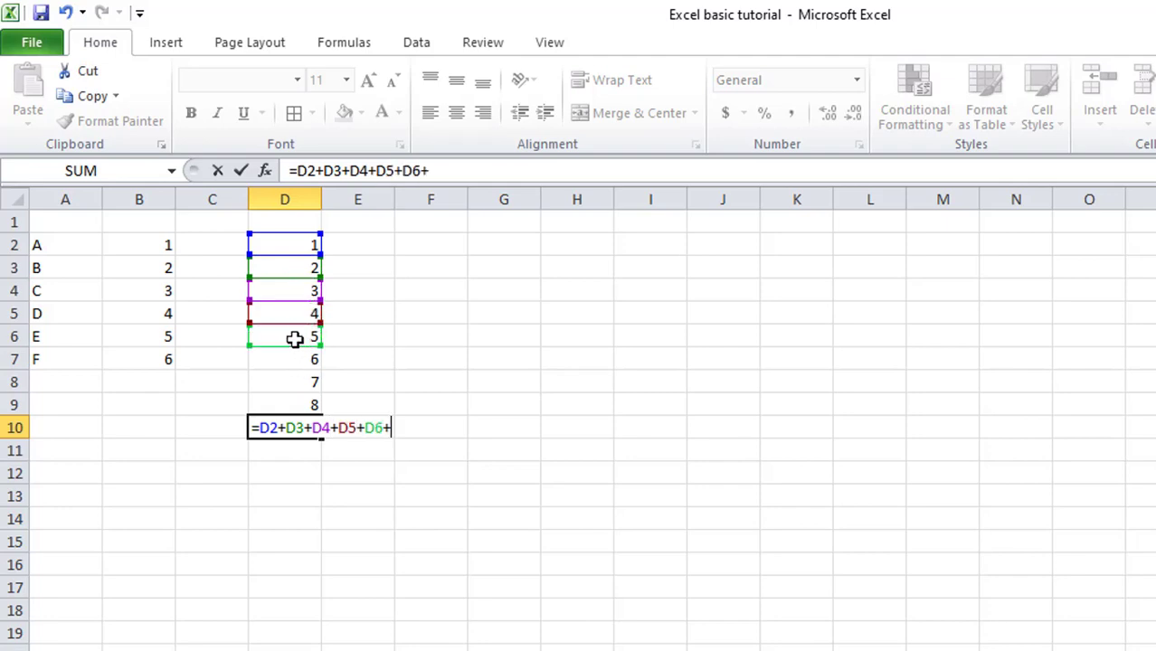
{"action": "left_click", "coordinate": [305, 360]}
{"action": "type", "text": "+"}
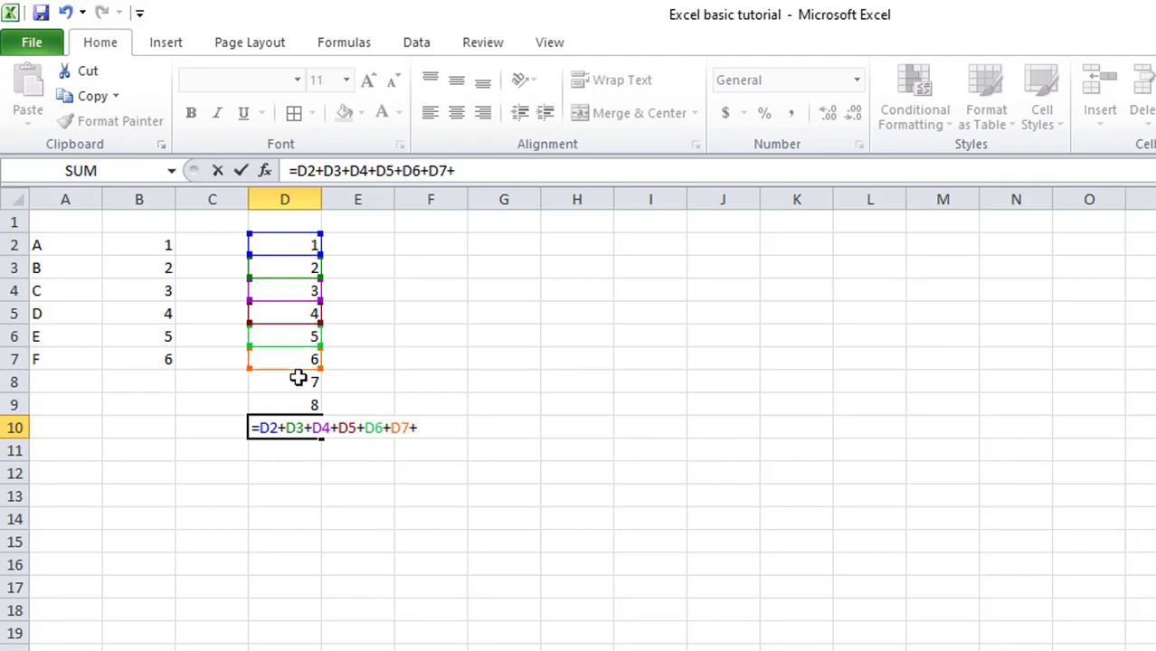
{"action": "left_click", "coordinate": [299, 379]}
{"action": "type", "text": "+"}
{"action": "left_click", "coordinate": [295, 403]}
{"action": "type", "text": "+"}
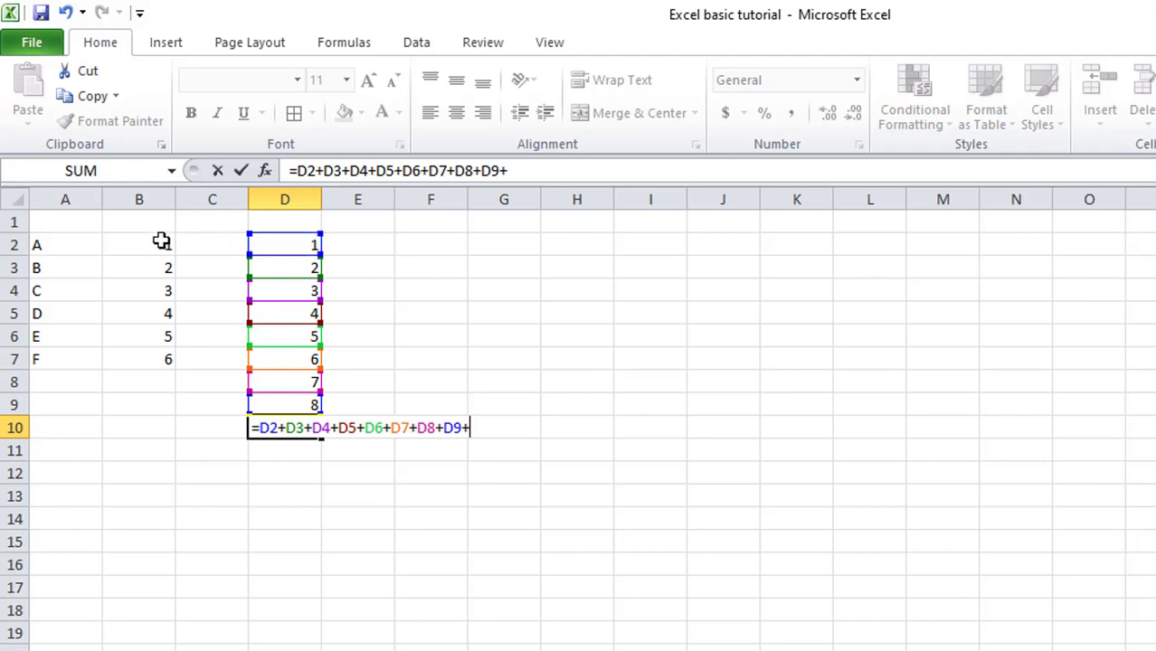
Append a reference to cell E6 to the addition formula in D10 and enter it.
{"action": "left_click", "coordinate": [13, 246]}
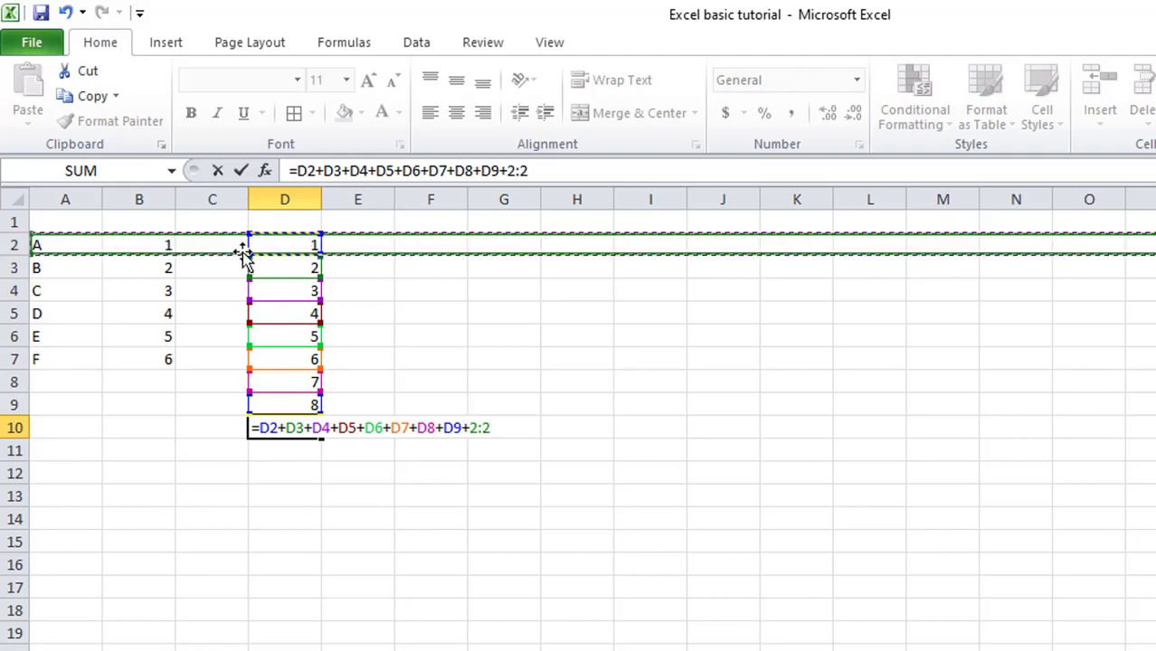
{"action": "left_click", "coordinate": [379, 335]}
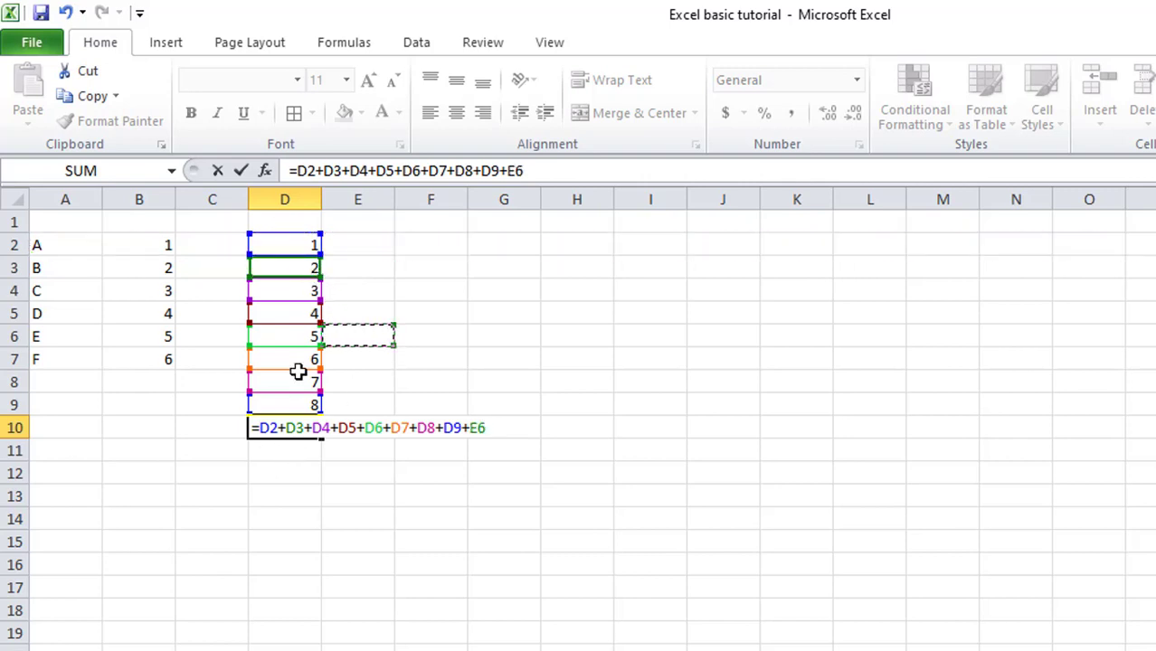
{"action": "left_click", "coordinate": [280, 432]}
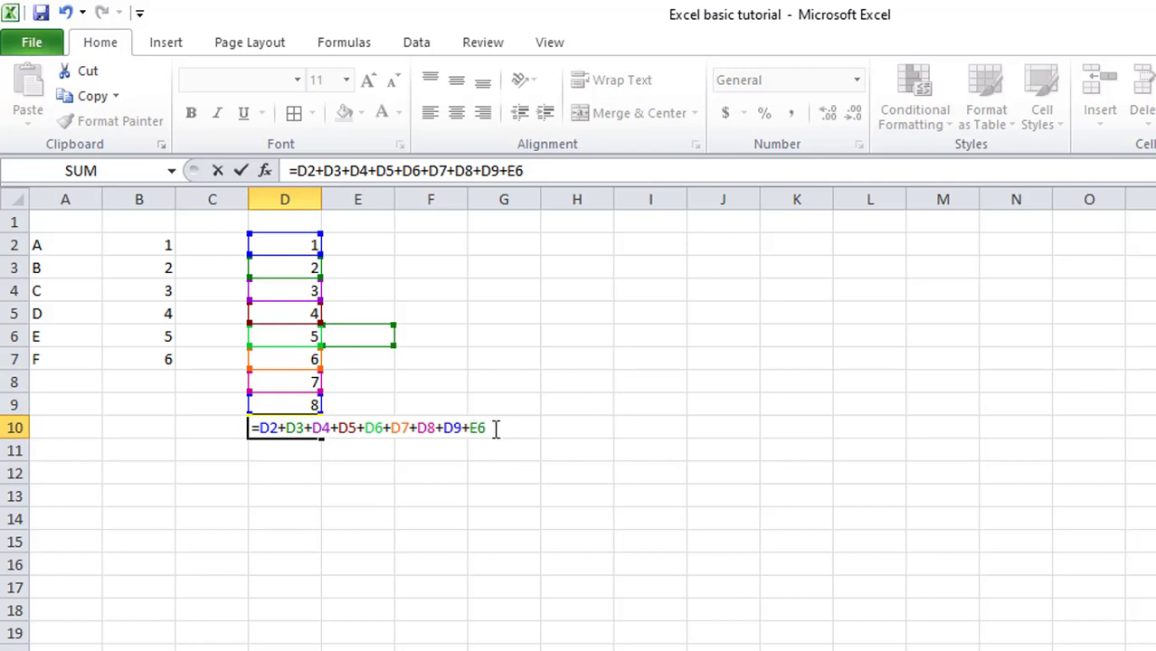
{"action": "left_click_drag", "start_coordinate": [495, 429], "coordinate": [297, 441]}
{"action": "left_click", "coordinate": [275, 442]}
{"action": "double_click", "coordinate": [254, 437]}
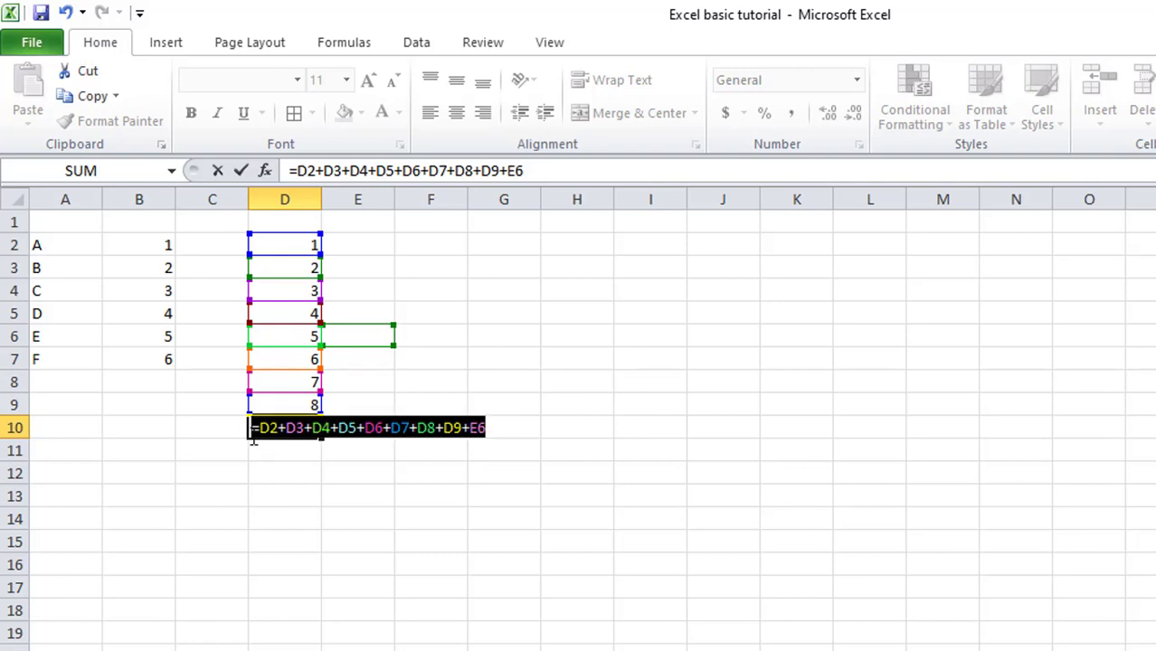
{"action": "key", "text": "Return"}
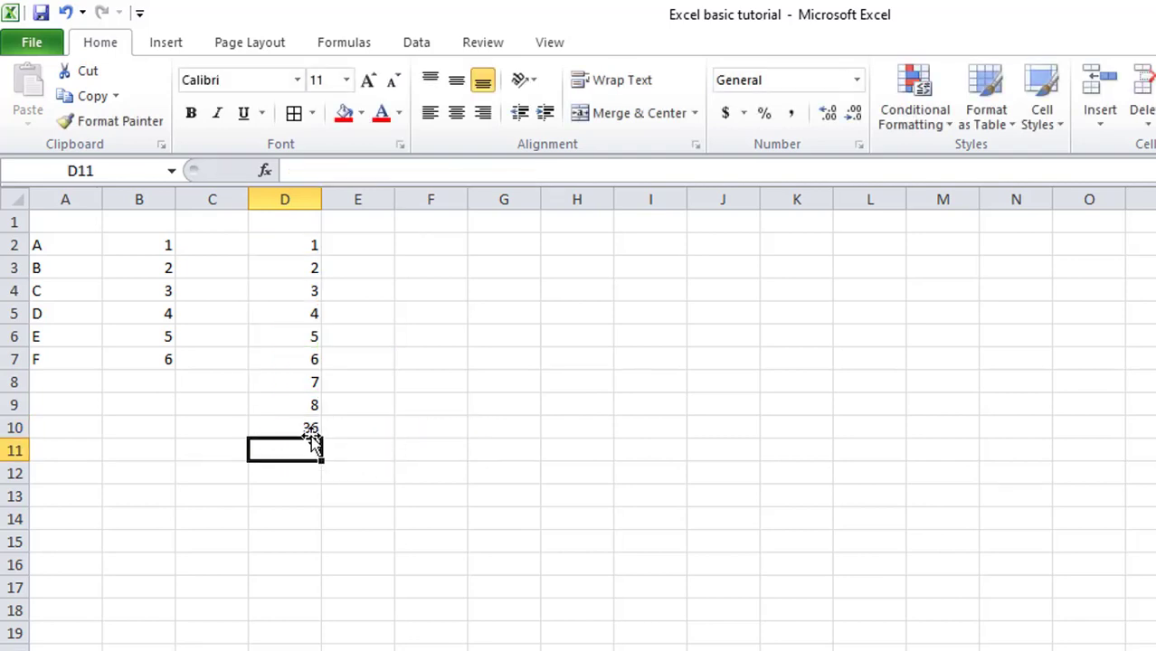
Enter the formula =D2+D3+D4+D5+D6+D7+D8+D9 in cell D11.
{"action": "left_click", "coordinate": [328, 336]}
{"action": "left_click", "coordinate": [287, 255]}
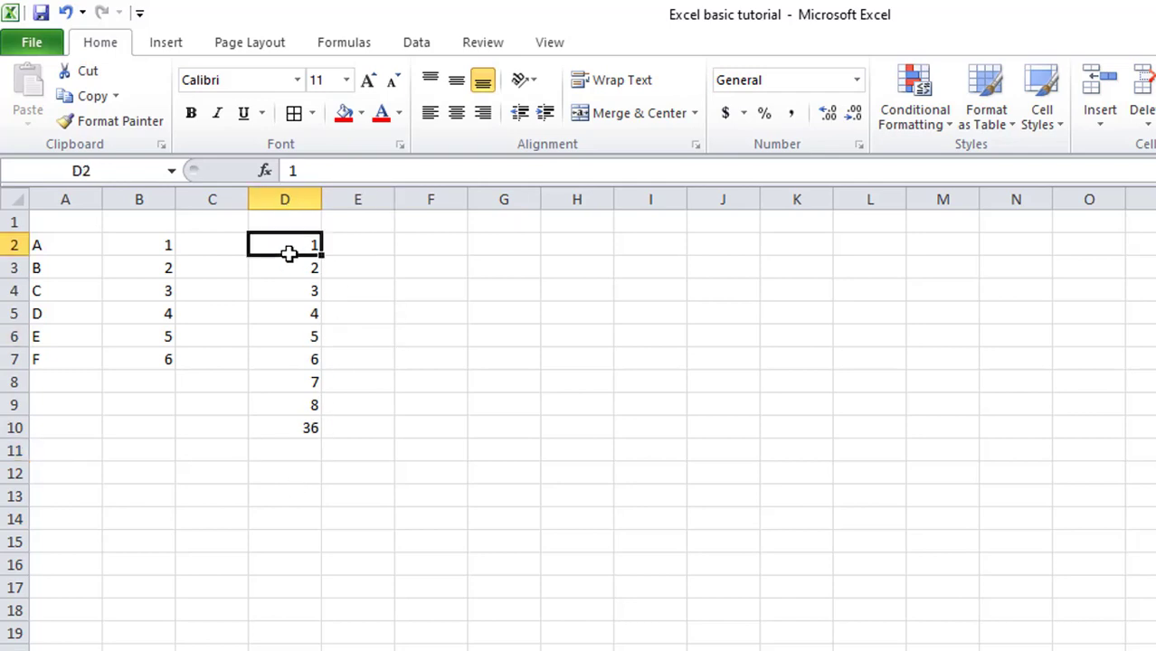
{"action": "left_click", "coordinate": [290, 454]}
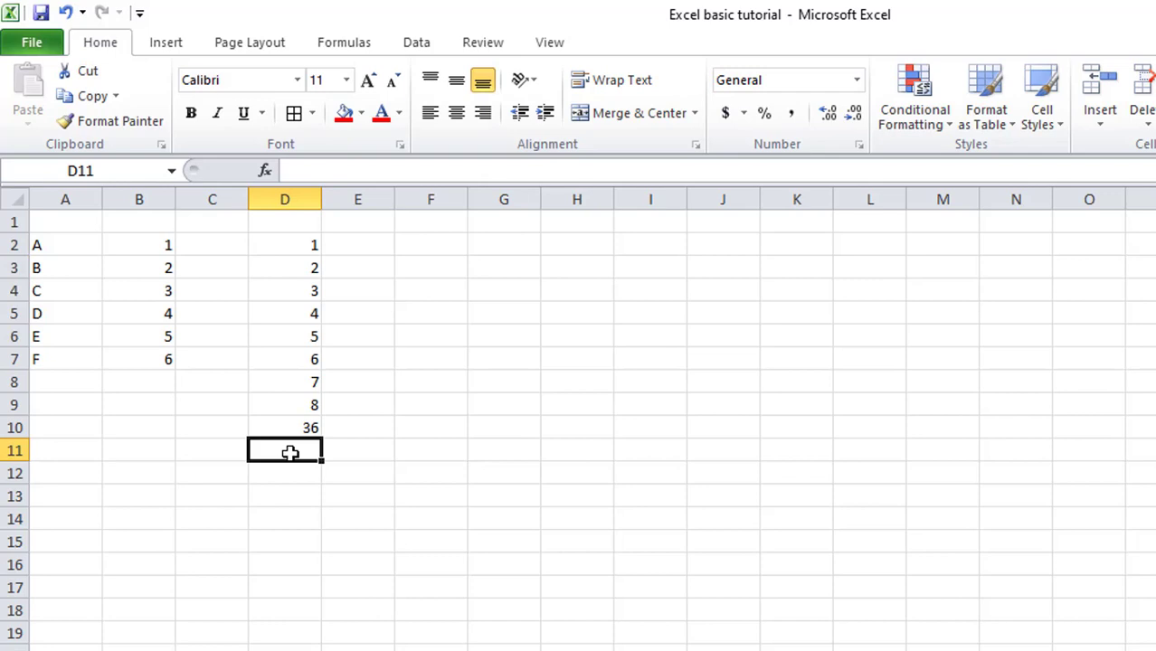
{"action": "type", "text": "="}
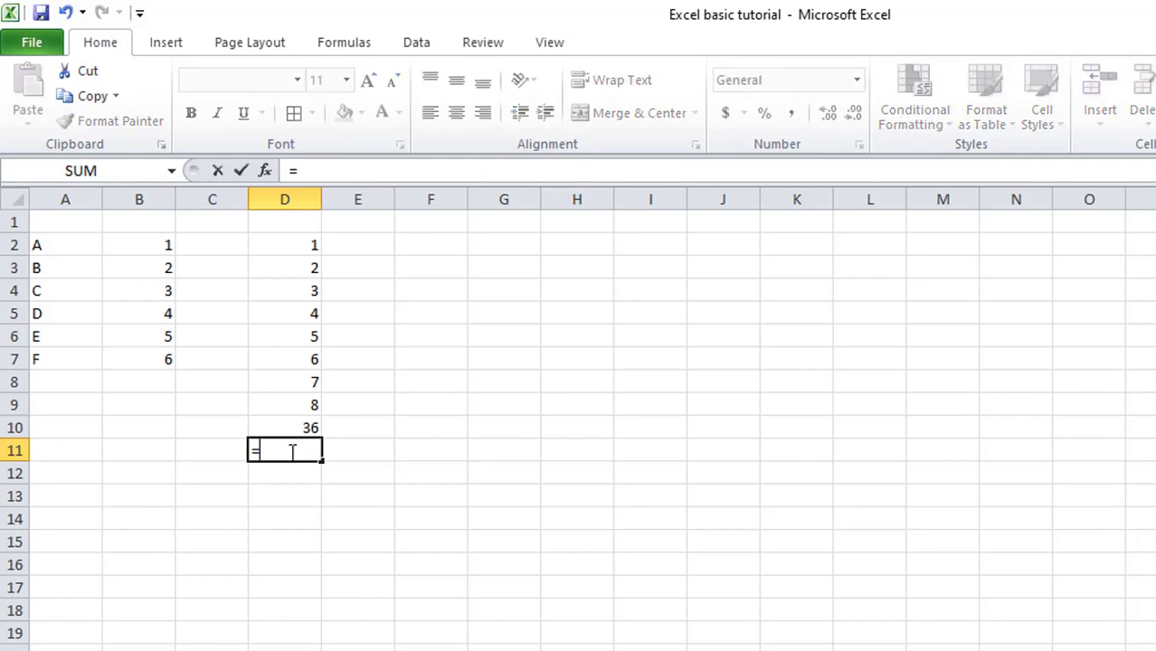
{"action": "left_click", "coordinate": [301, 246]}
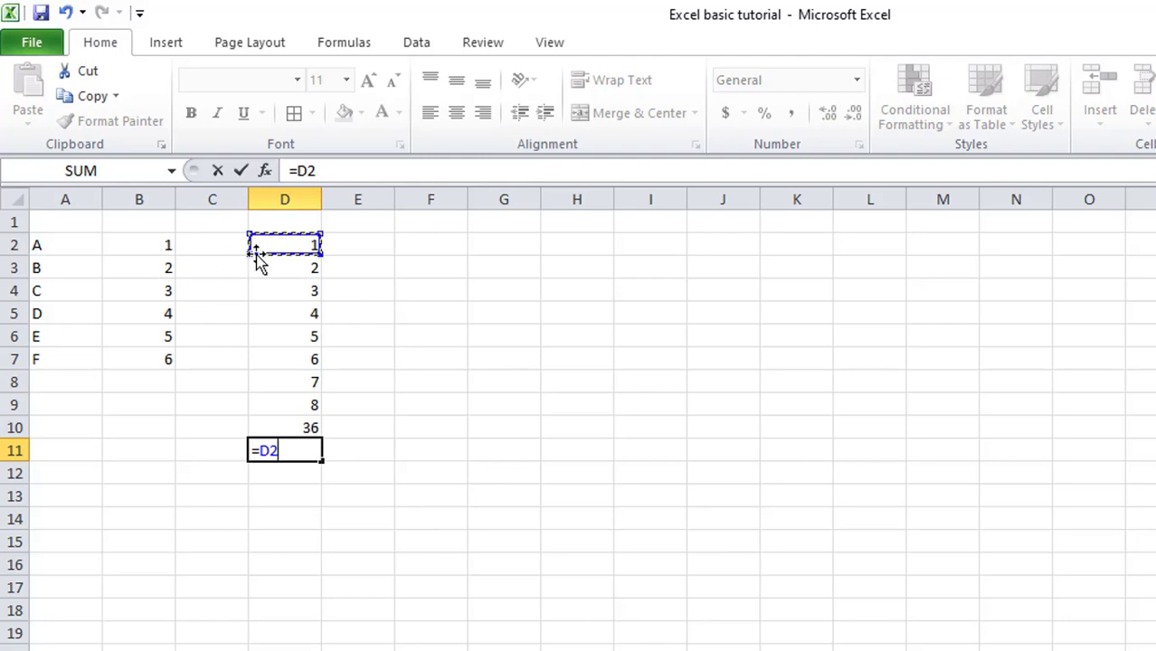
{"action": "type", "text": "+"}
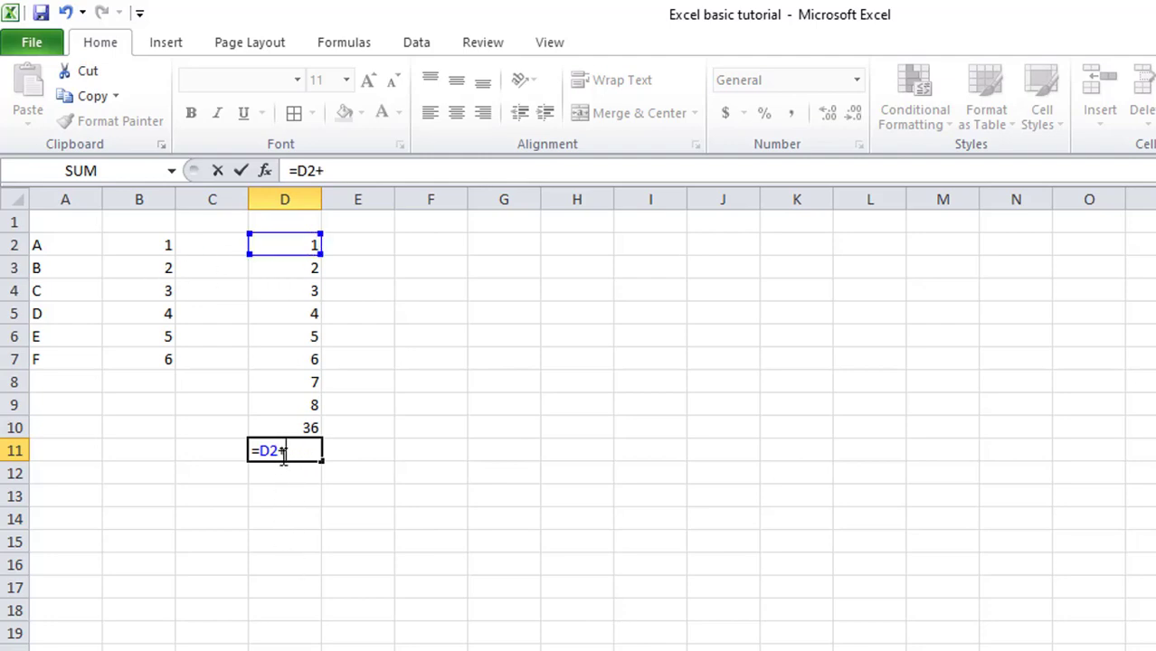
{"action": "left_click", "coordinate": [306, 269]}
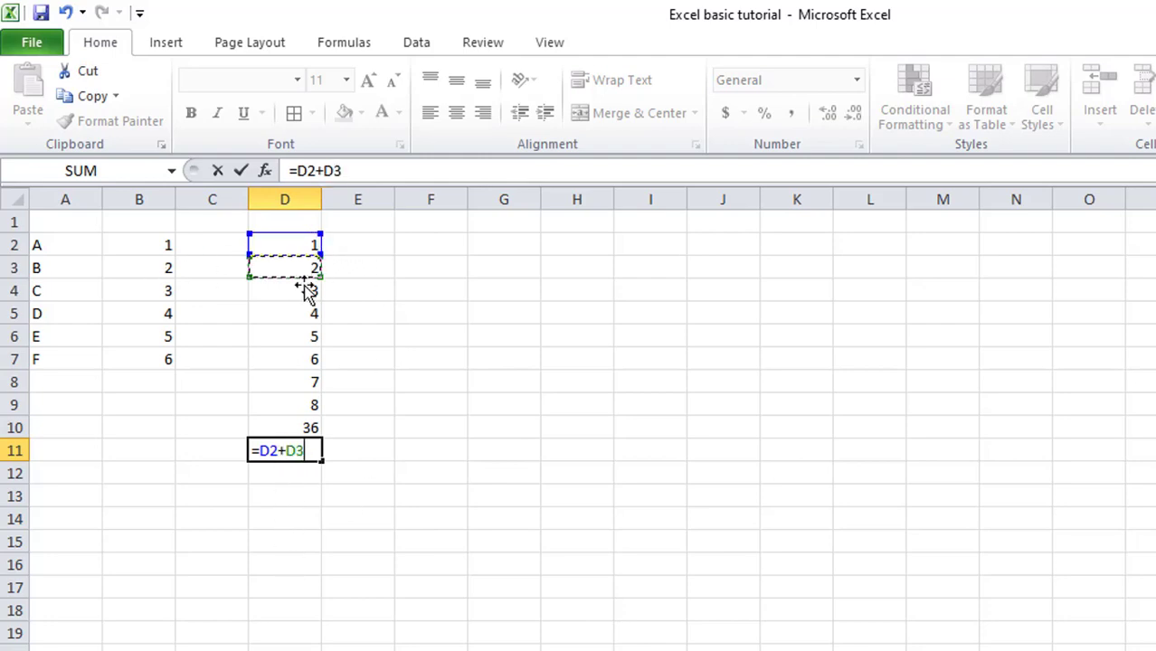
{"action": "type", "text": "+"}
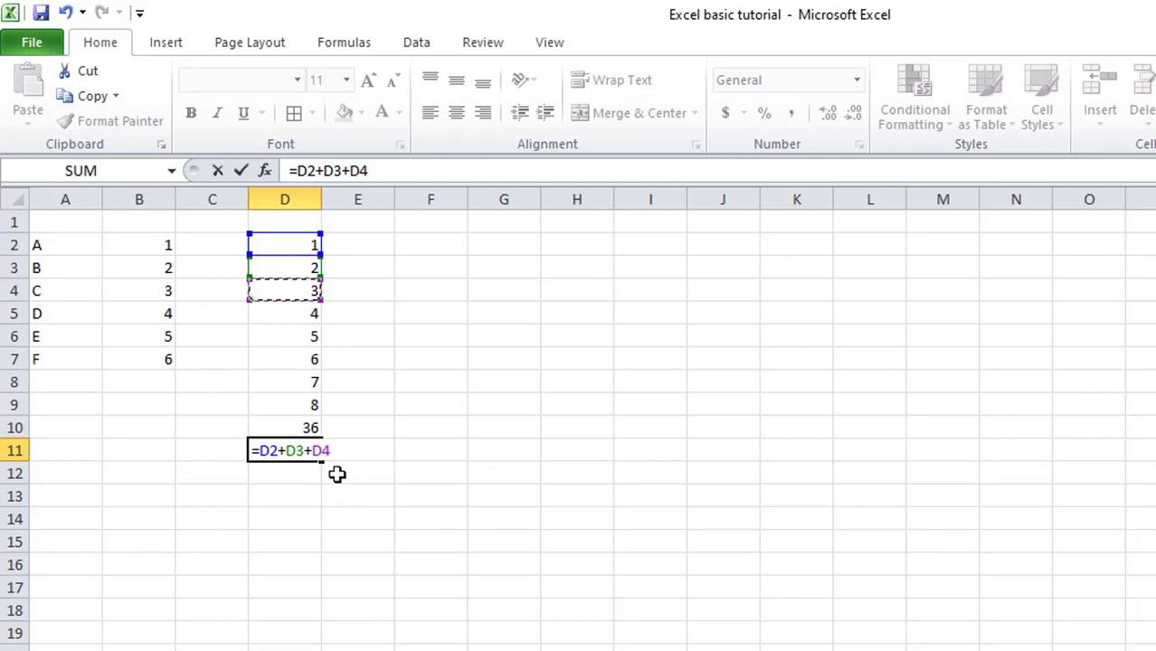
{"action": "type", "text": "+"}
{"action": "left_click", "coordinate": [295, 314]}
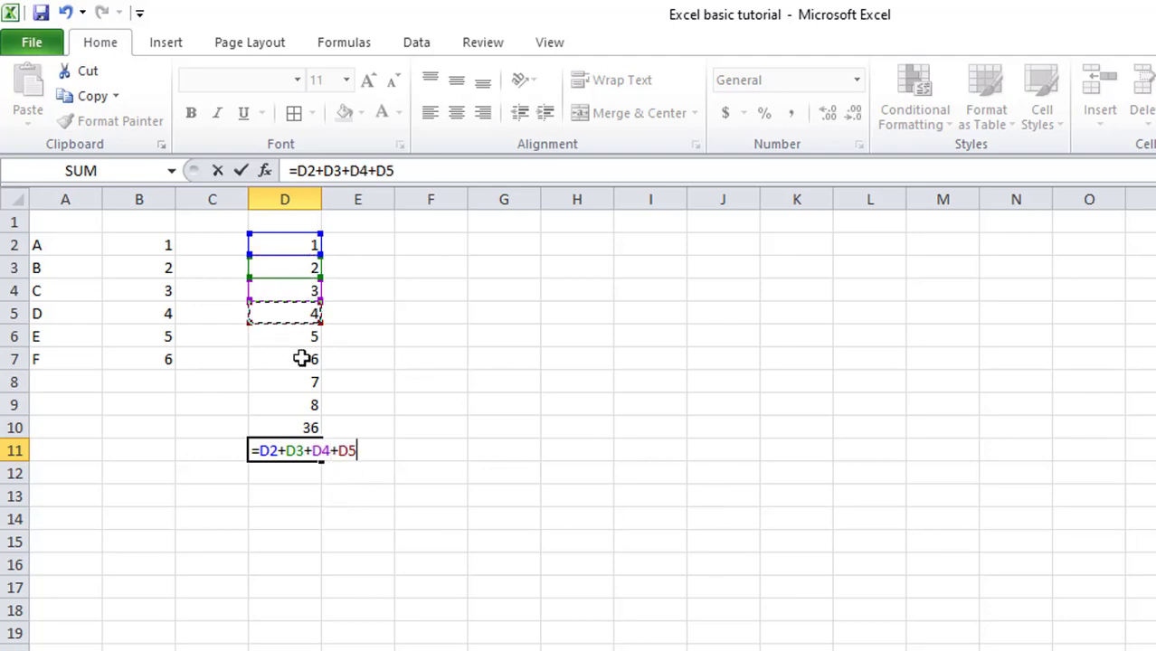
{"action": "type", "text": "+"}
{"action": "left_click", "coordinate": [284, 337]}
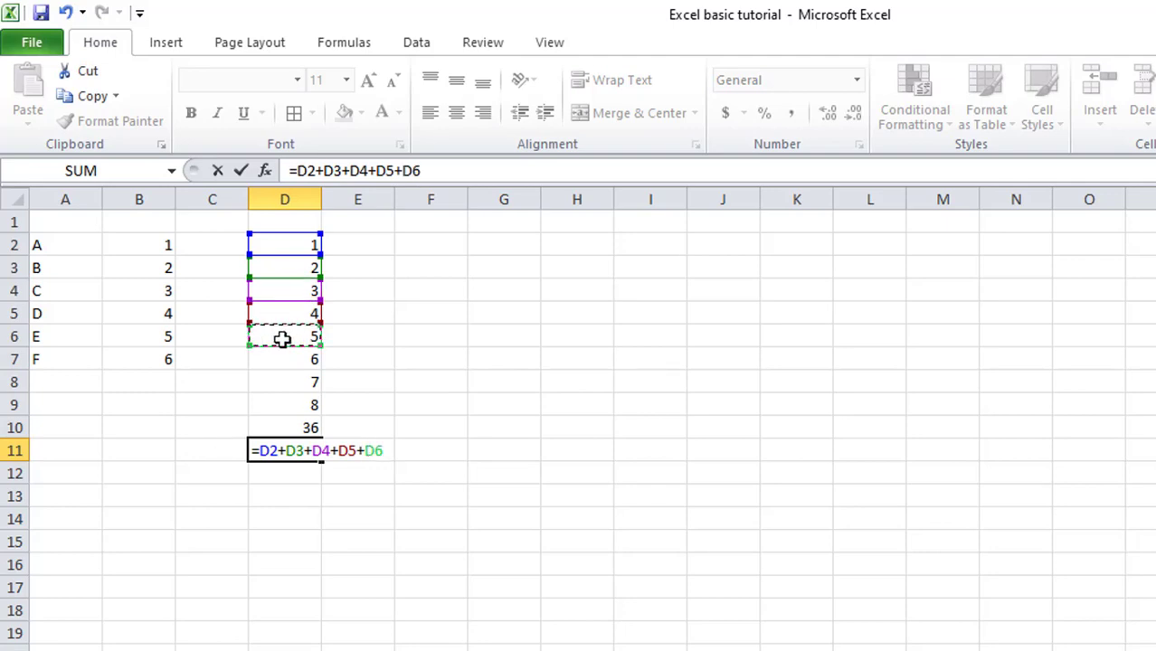
{"action": "type", "text": "+"}
{"action": "left_click", "coordinate": [297, 362]}
{"action": "type", "text": "+"}
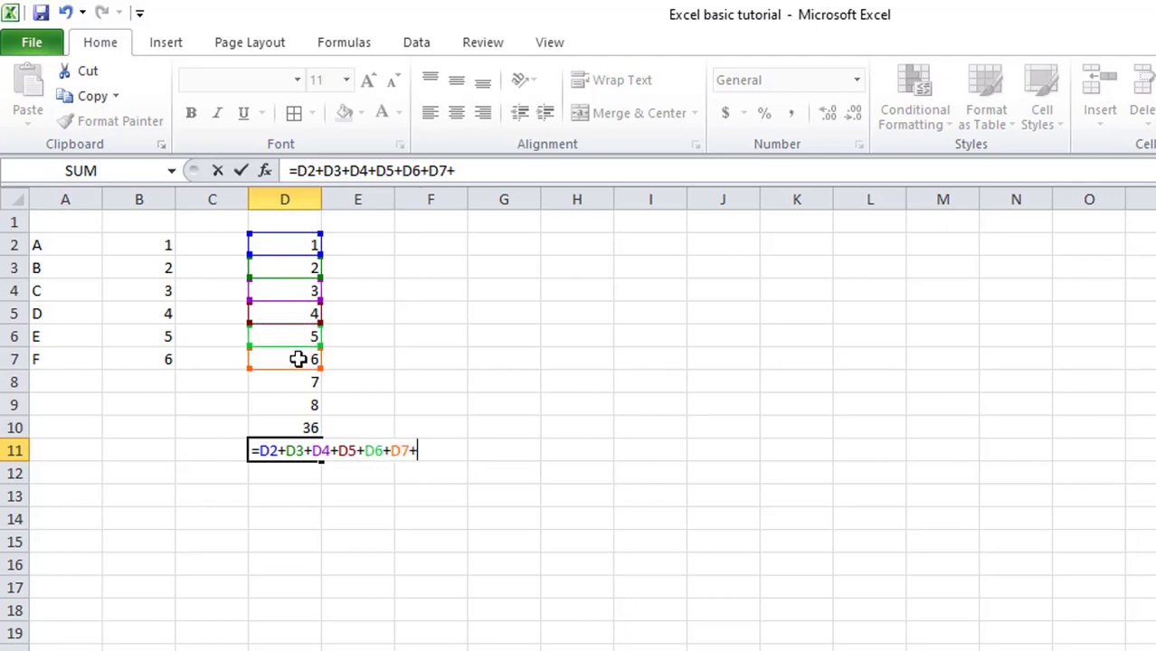
{"action": "left_click", "coordinate": [303, 382]}
{"action": "type", "text": "+"}
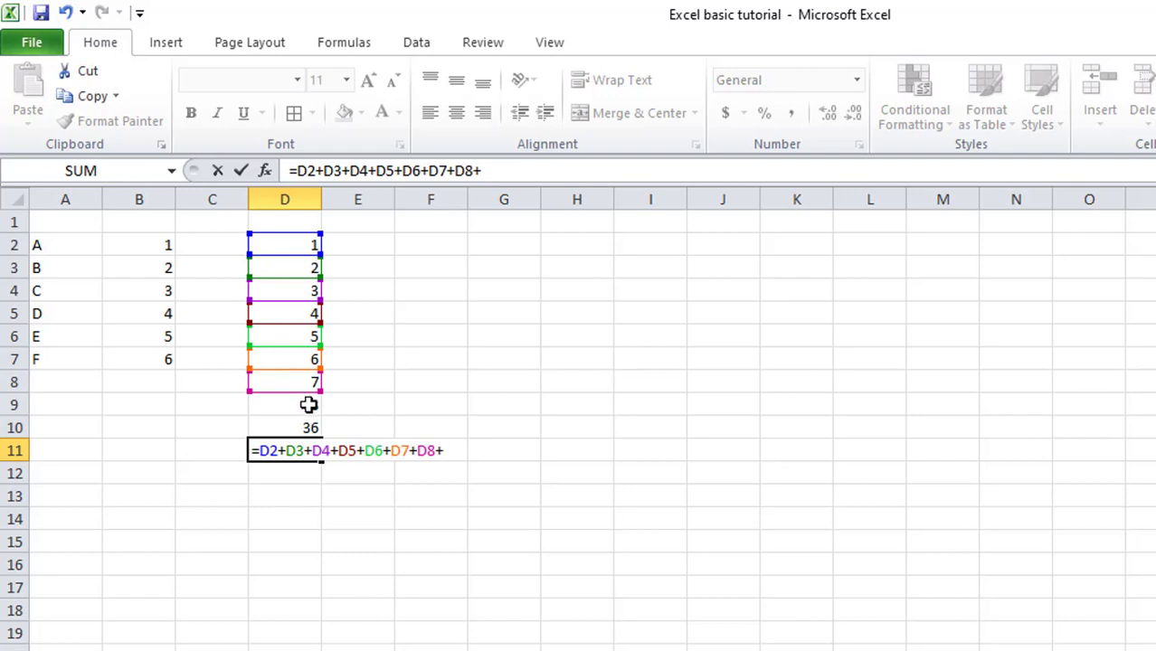
{"action": "left_click", "coordinate": [307, 405]}
{"action": "type", "text": "+"}
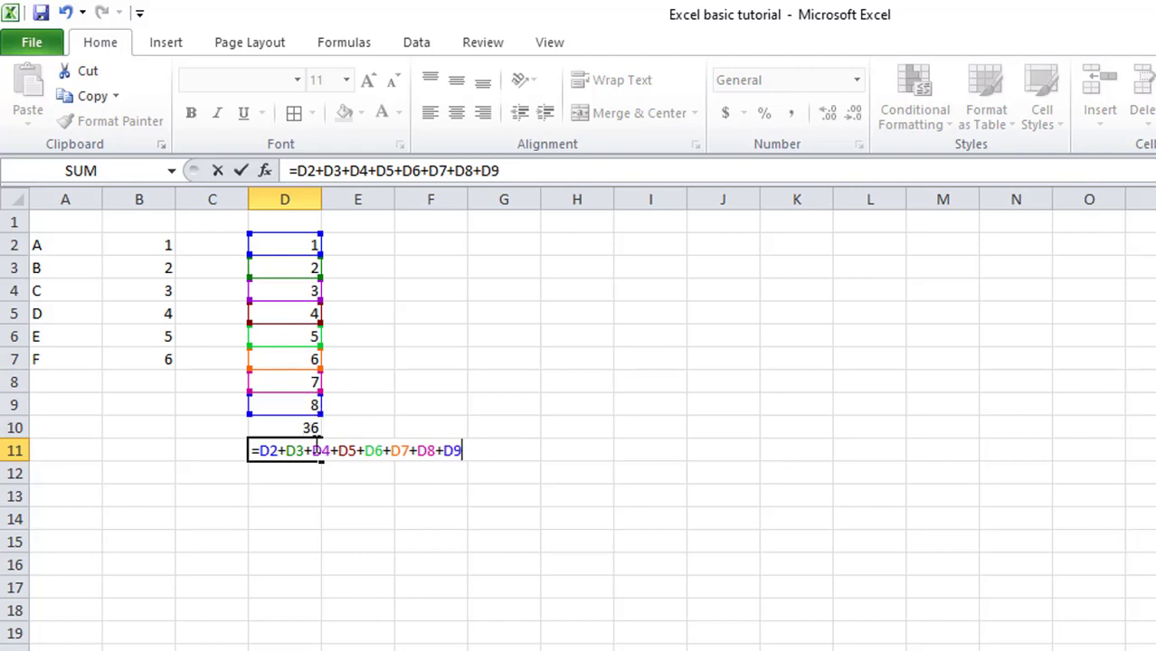
{"action": "key", "text": "Return"}
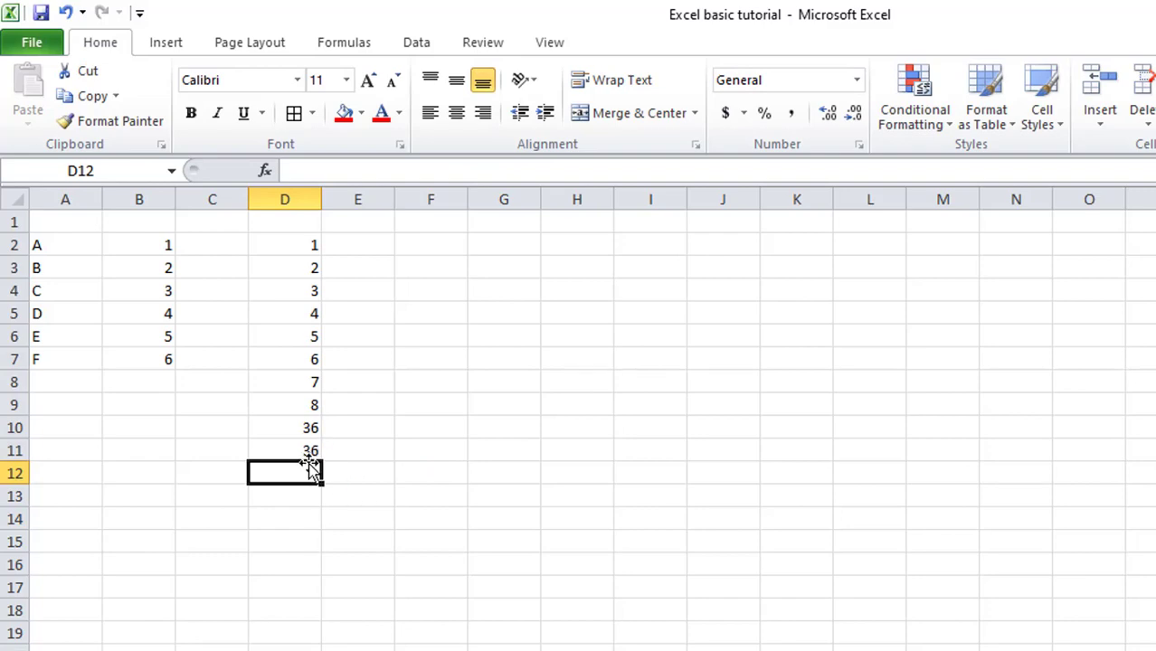
Clear only the contents of the two totals in cells D10 and D11 and deselect them.
{"action": "left_click_drag", "start_coordinate": [294, 433], "coordinate": [298, 449]}
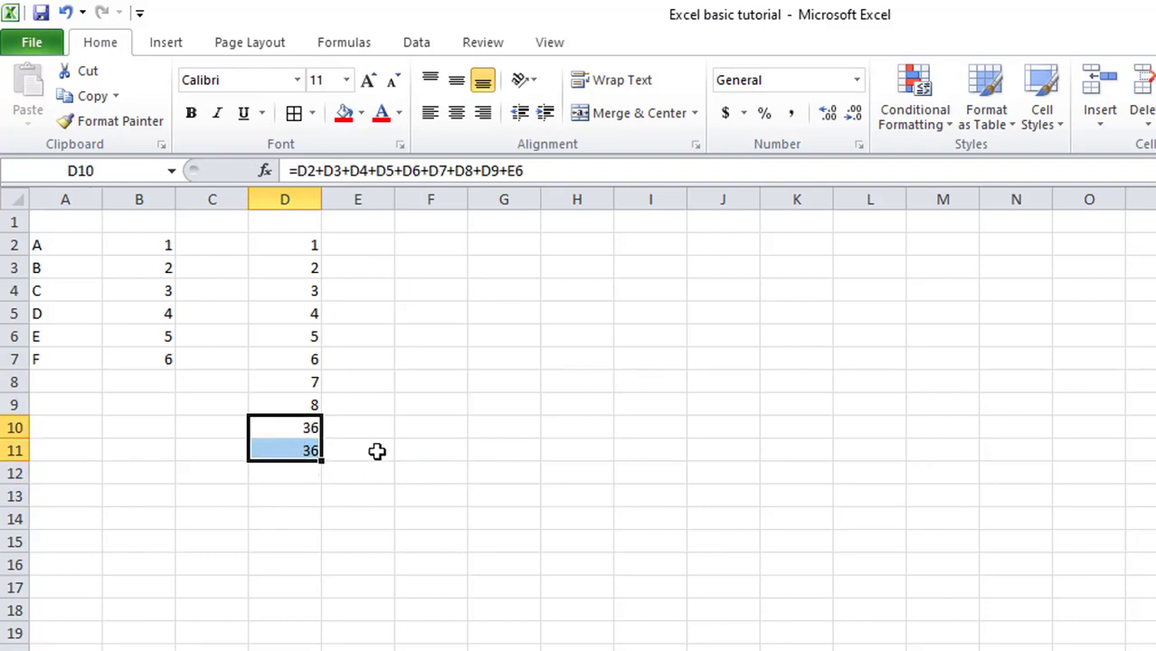
{"action": "left_click", "coordinate": [1145, 132]}
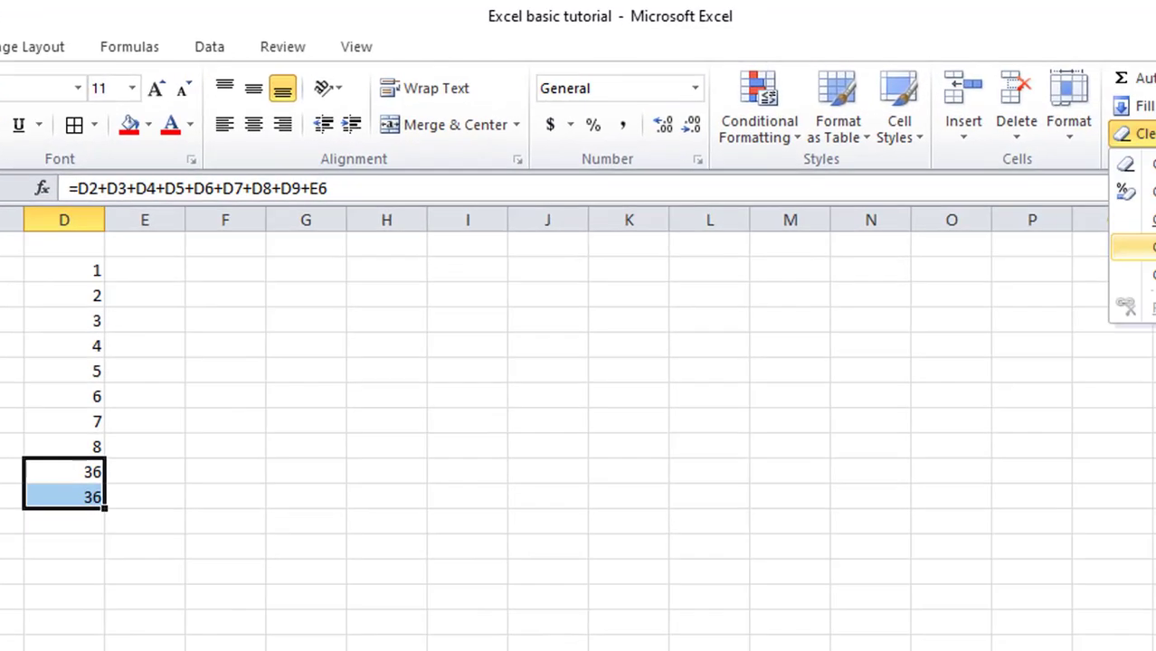
{"action": "left_click", "coordinate": [836, 288]}
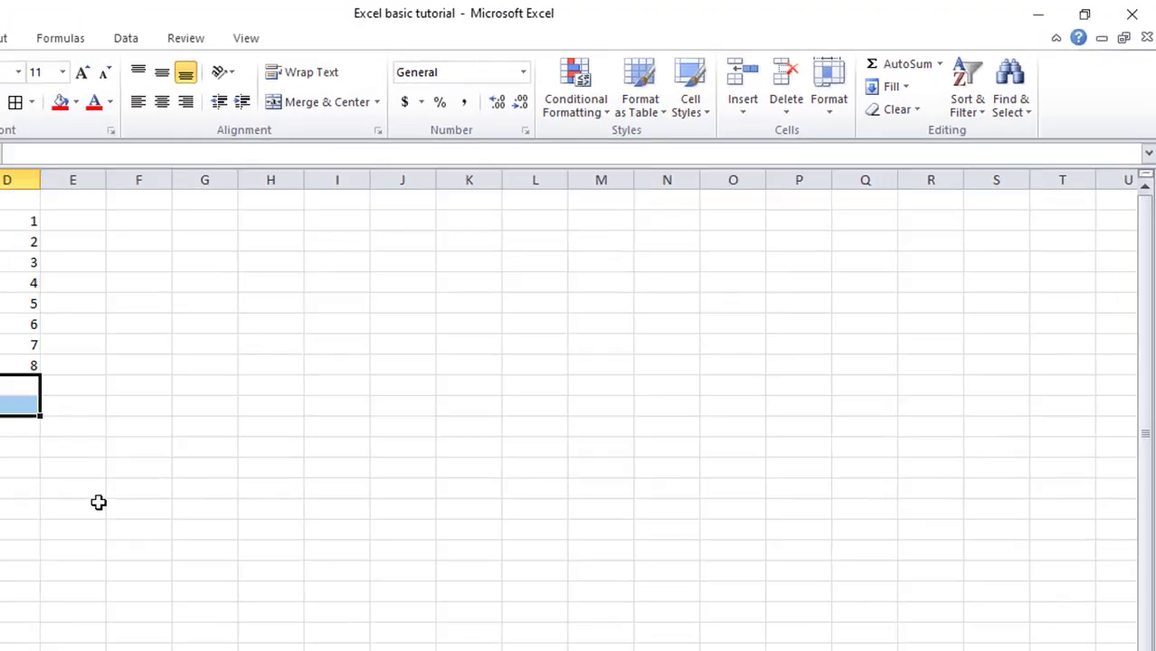
{"action": "left_click", "coordinate": [99, 503]}
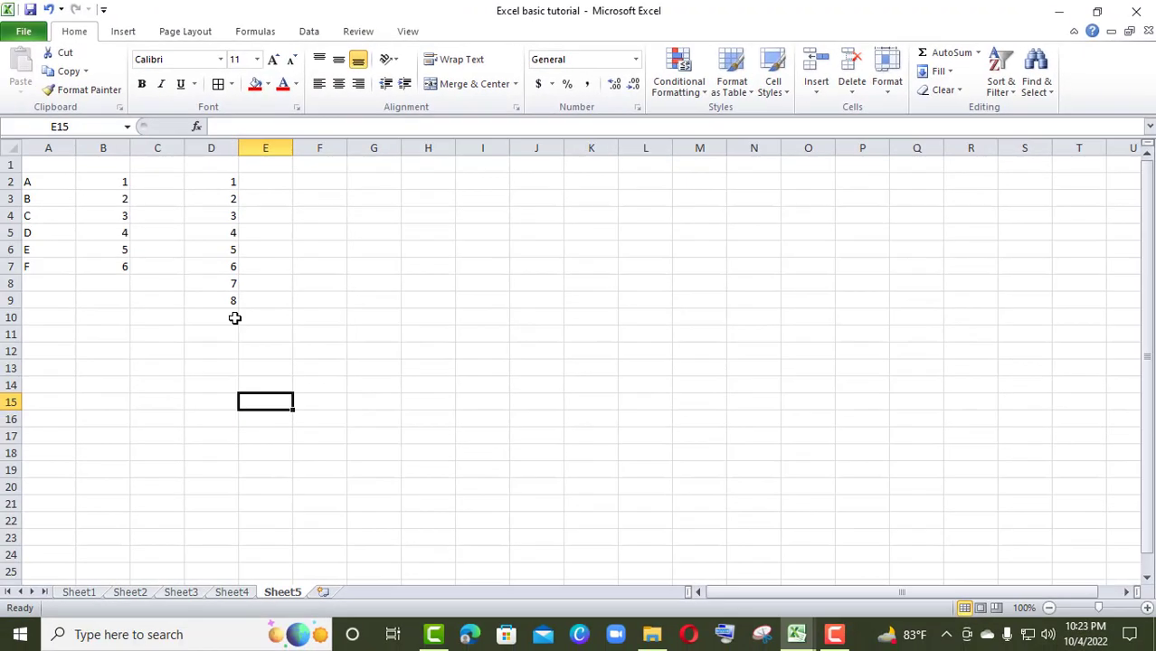
{"action": "left_click", "coordinate": [34, 387]}
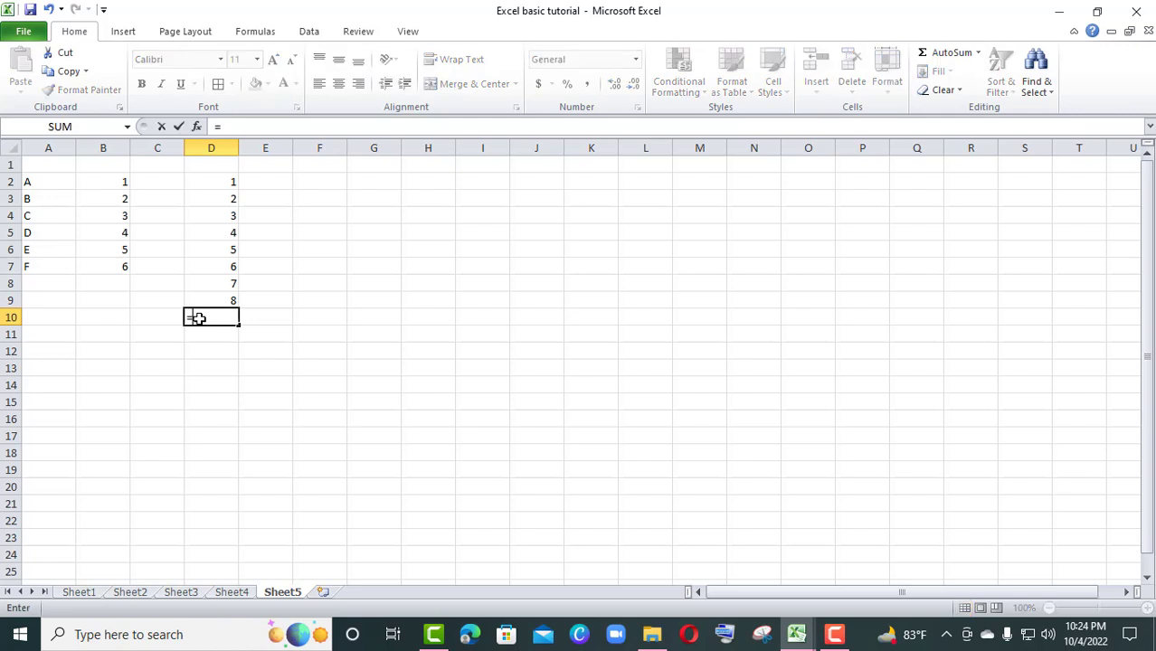
{"action": "left_click", "coordinate": [426, 442]}
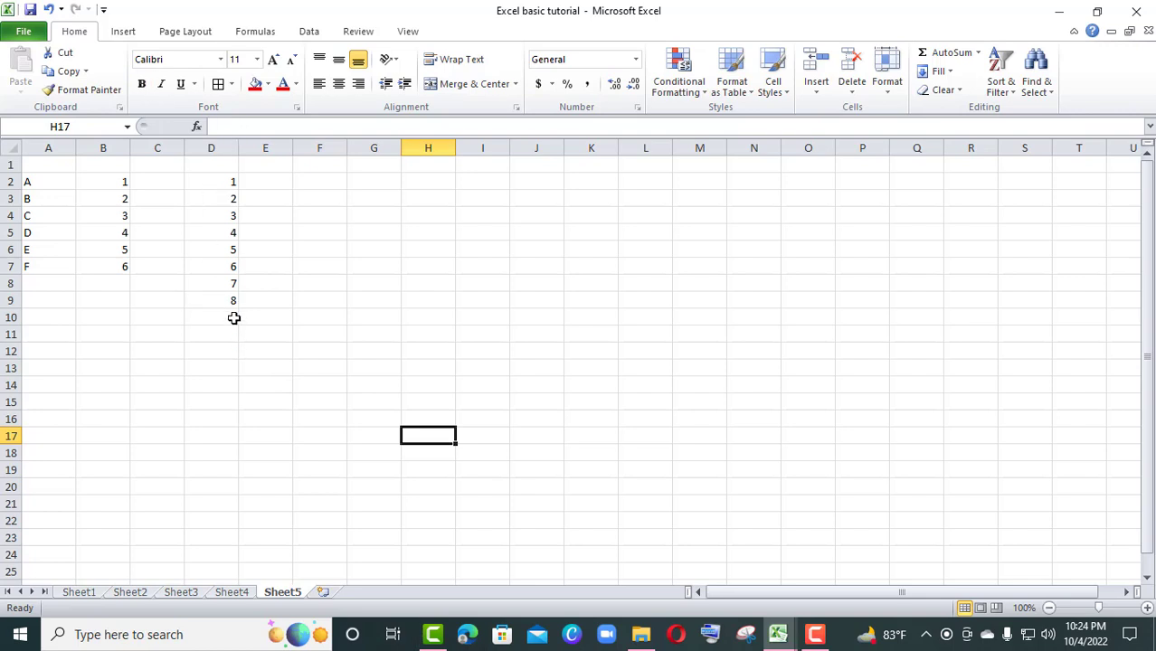
Enter the formula =SUM(D2:D9) in cell D10, picking the number cells from D2 through D9 as its range.
{"action": "left_click", "coordinate": [228, 317]}
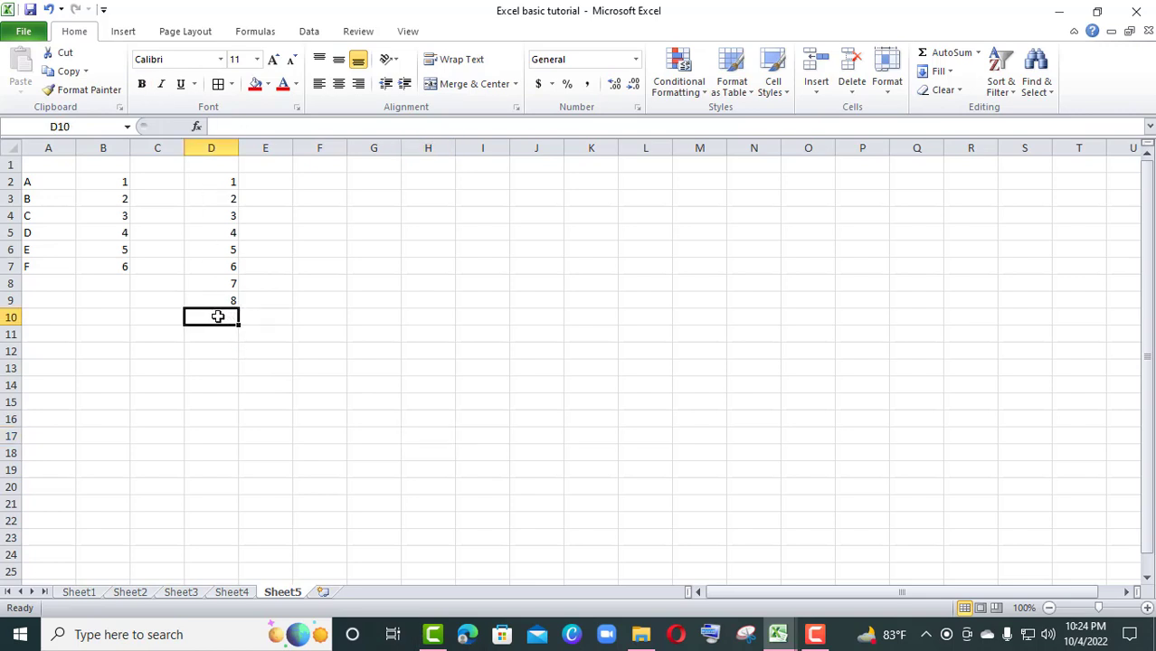
{"action": "type", "text": "="}
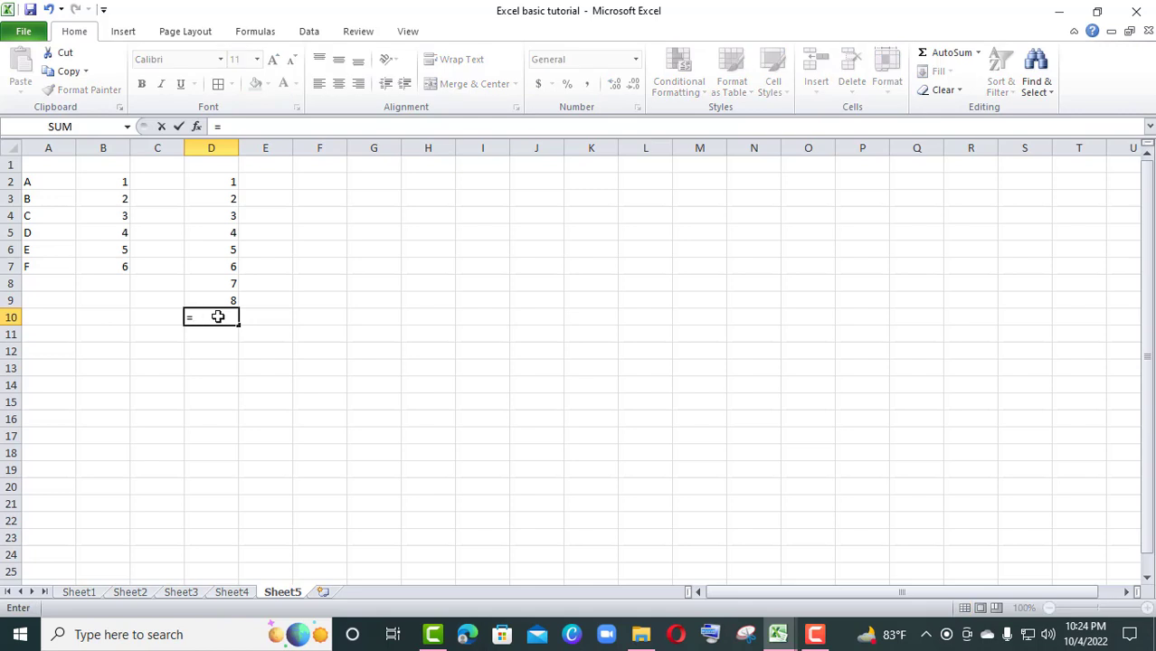
{"action": "type", "text": "SUM"}
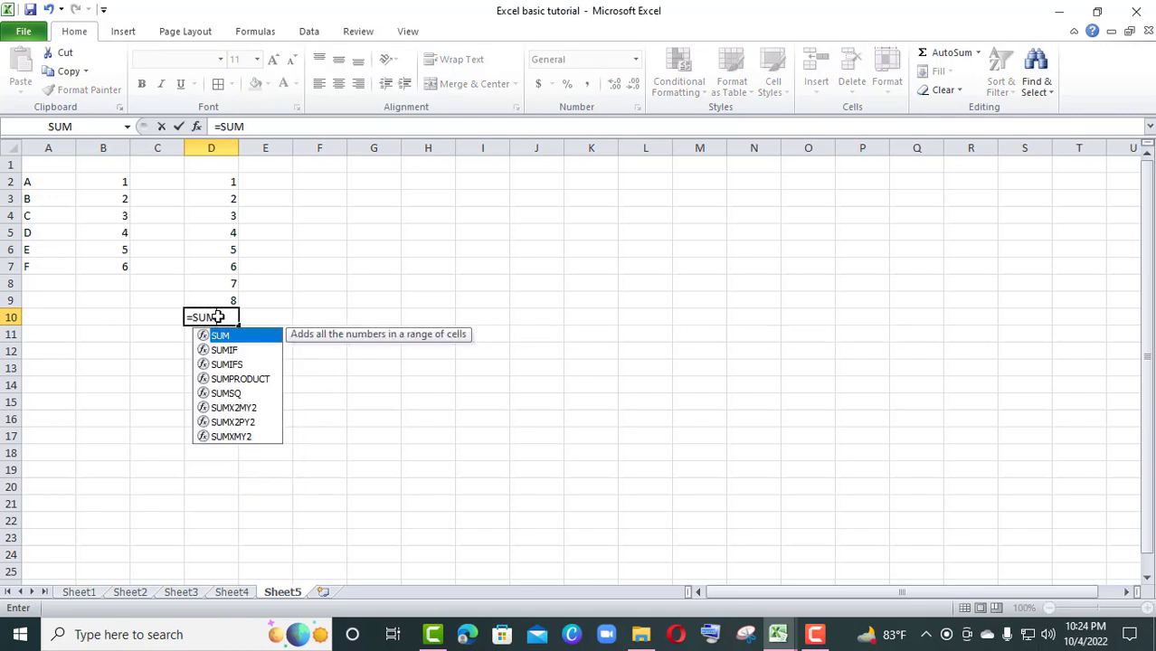
{"action": "type", "text": "("}
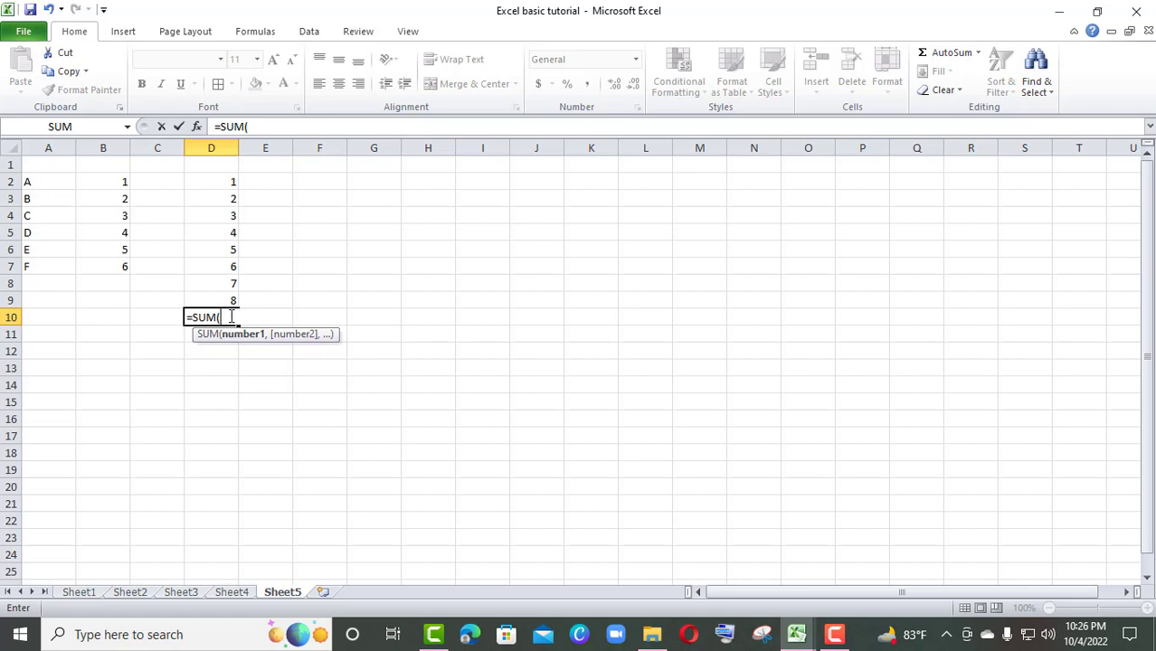
{"action": "left_click", "coordinate": [226, 185]}
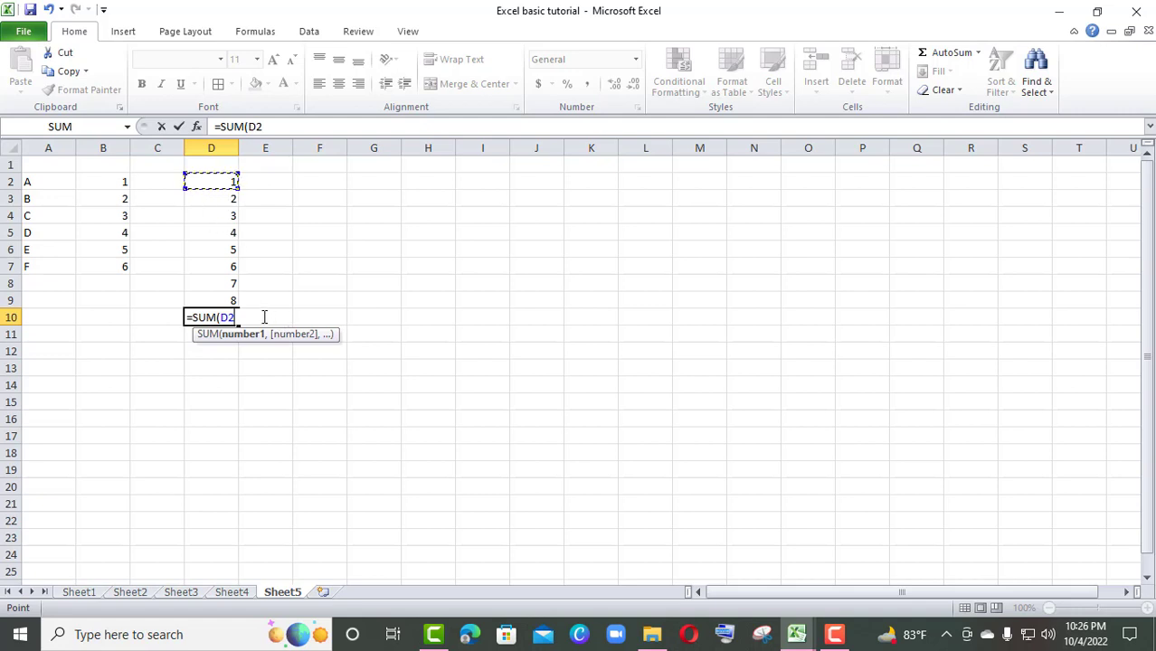
{"action": "key", "text": "F8"}
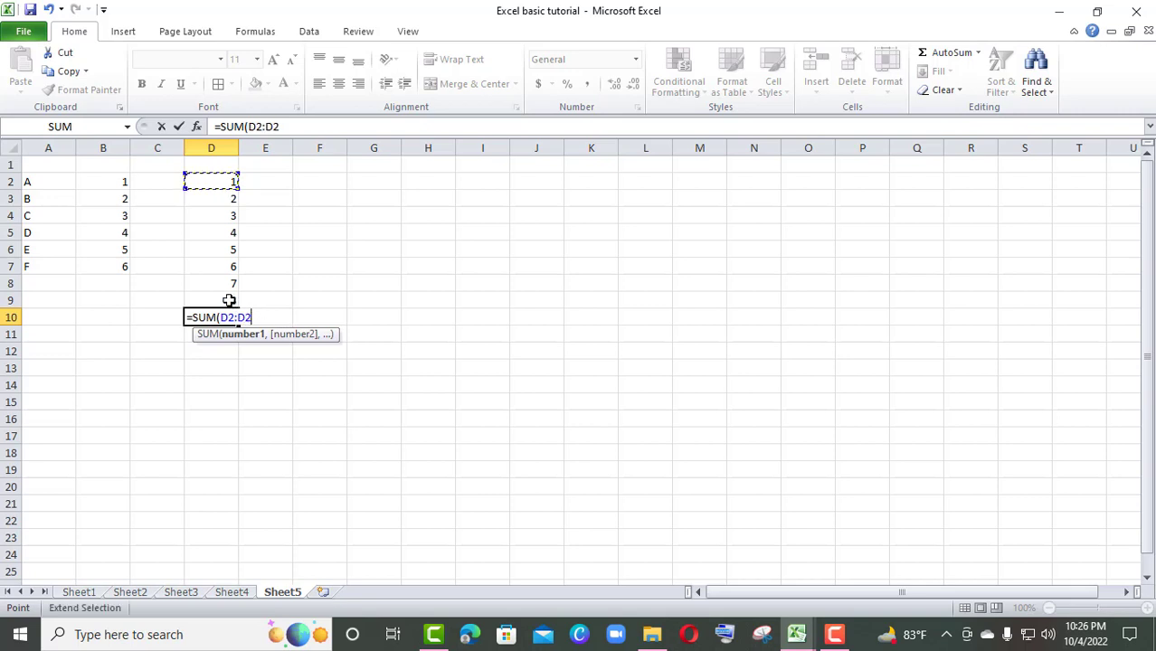
{"action": "left_click", "coordinate": [224, 300]}
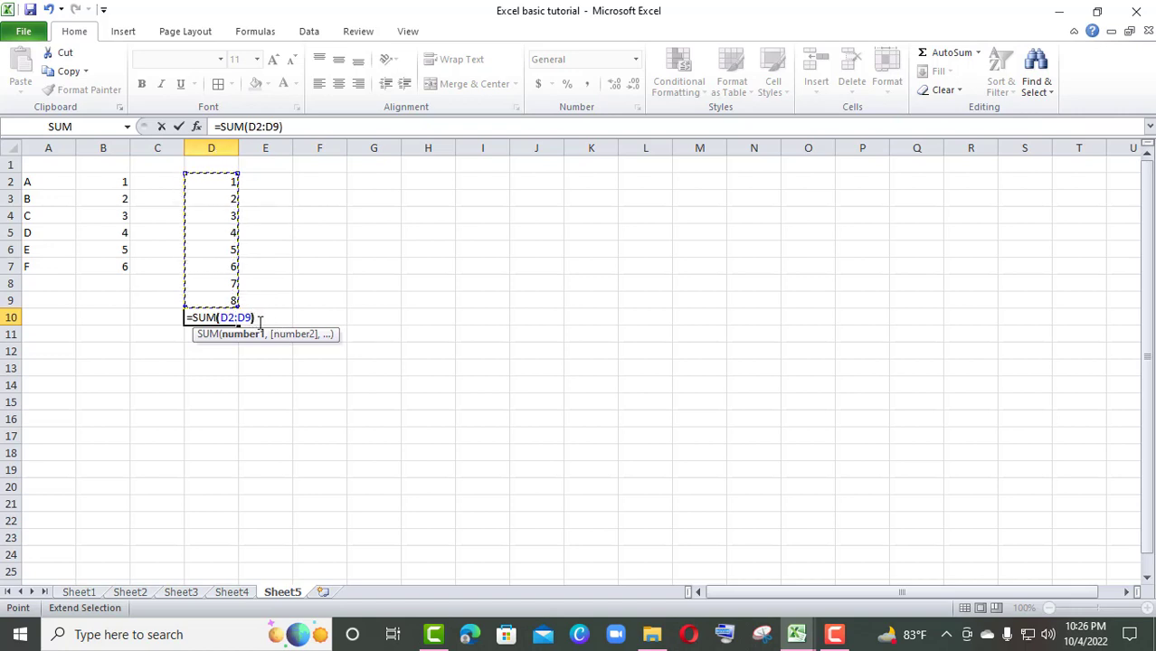
{"action": "left_click", "coordinate": [260, 322]}
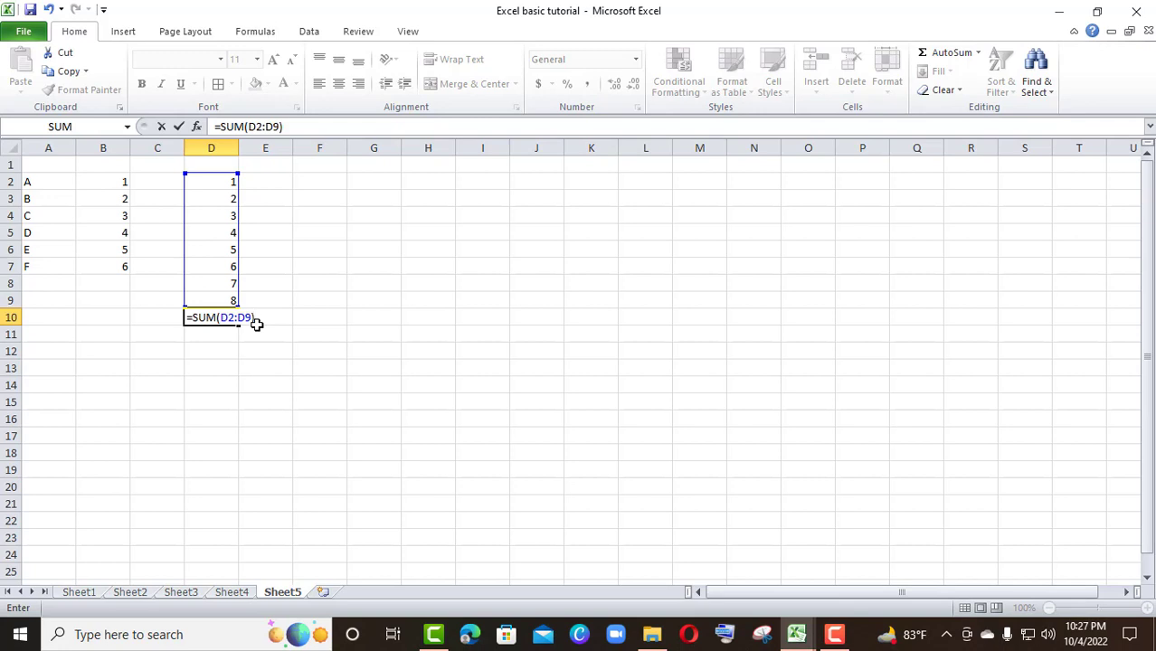
{"action": "key", "text": "Return"}
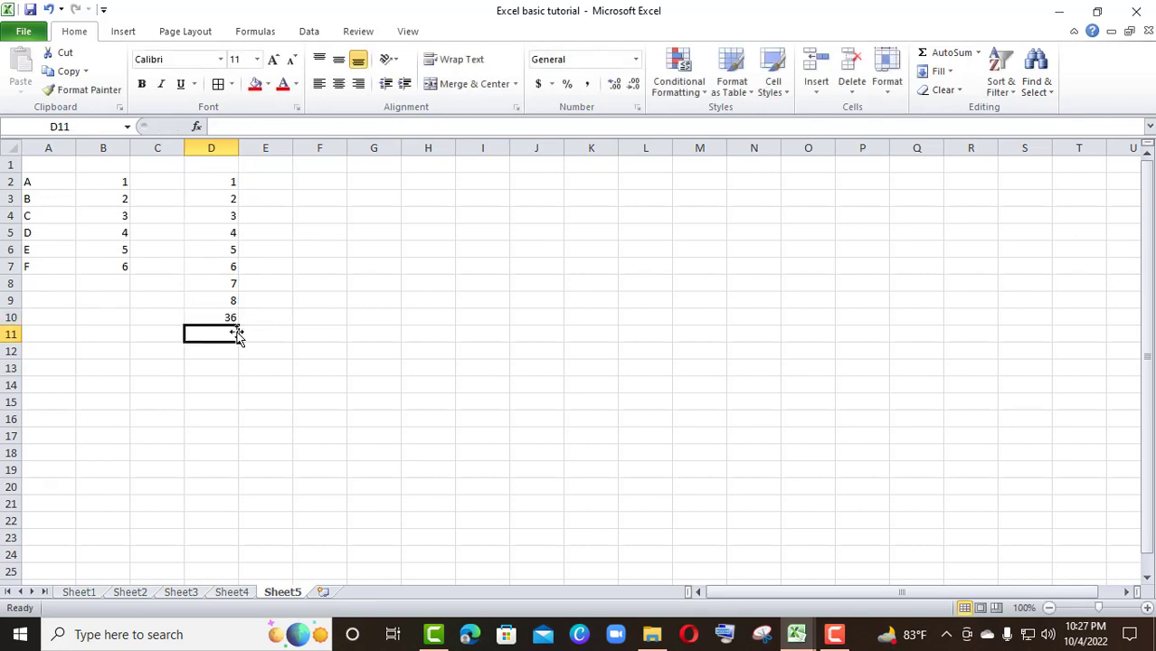
Clear only the contents of the SUM total in cell D10.
{"action": "left_click", "coordinate": [231, 319]}
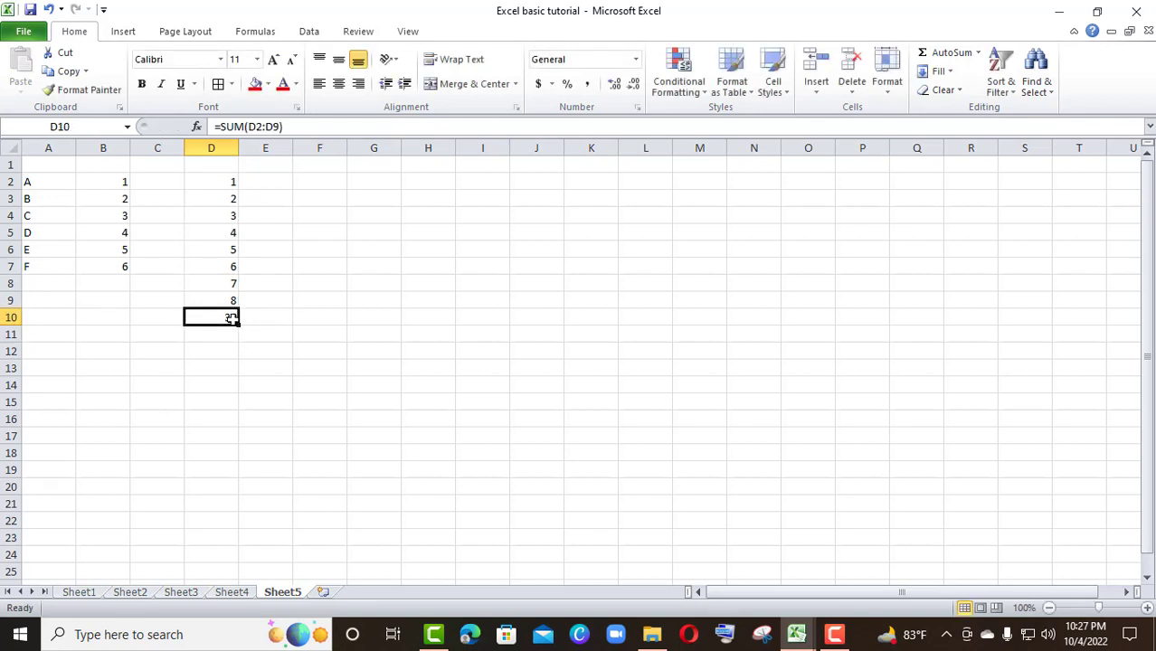
{"action": "left_click", "coordinate": [961, 90]}
{"action": "left_click", "coordinate": [977, 149]}
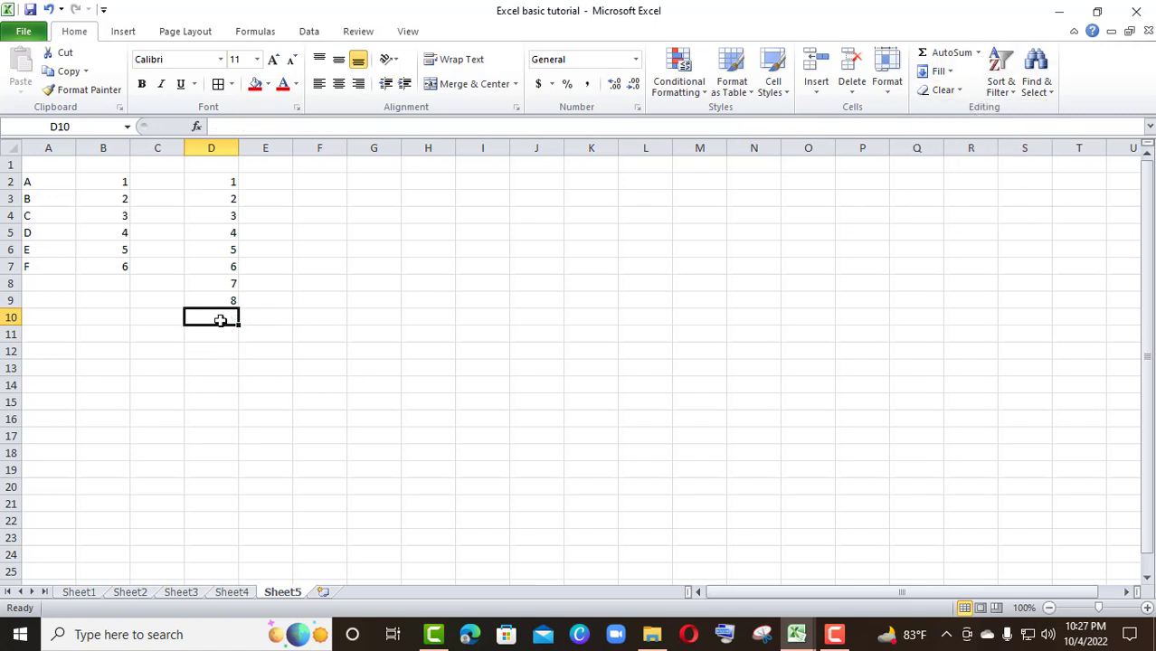
Total the numbers in D2 through D9 again with the formula =SUM(D2:D9) in the emptied cell D10.
{"action": "type", "text": "=SUM"}
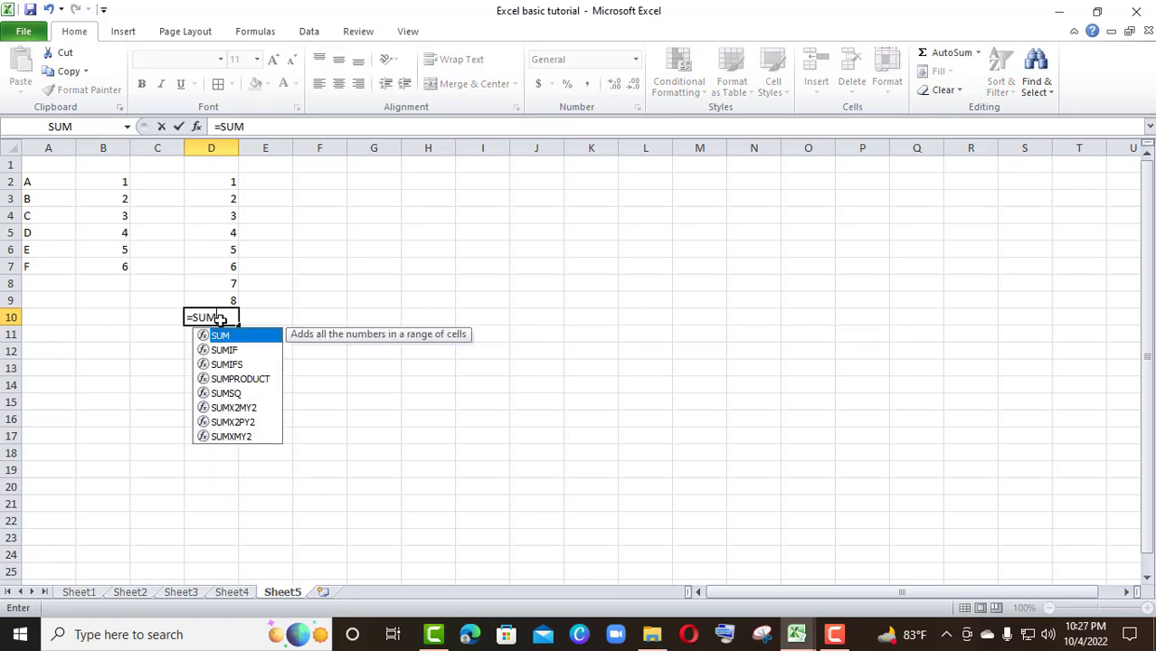
{"action": "type", "text": "("}
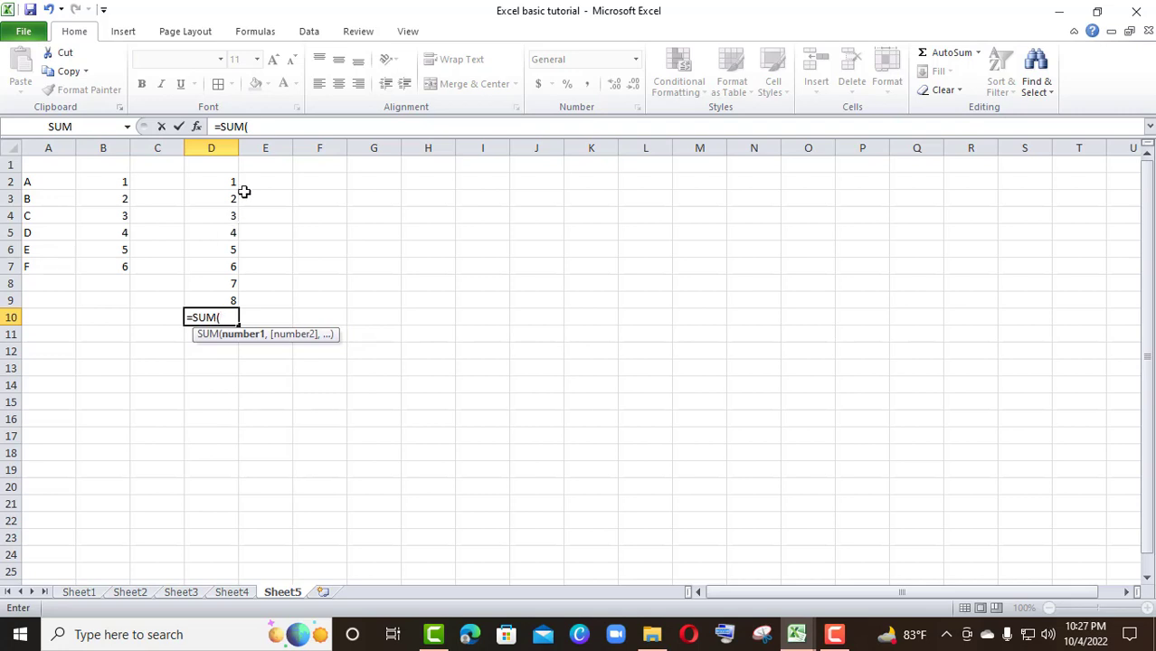
{"action": "left_click", "coordinate": [219, 179]}
{"action": "key", "text": "F8"}
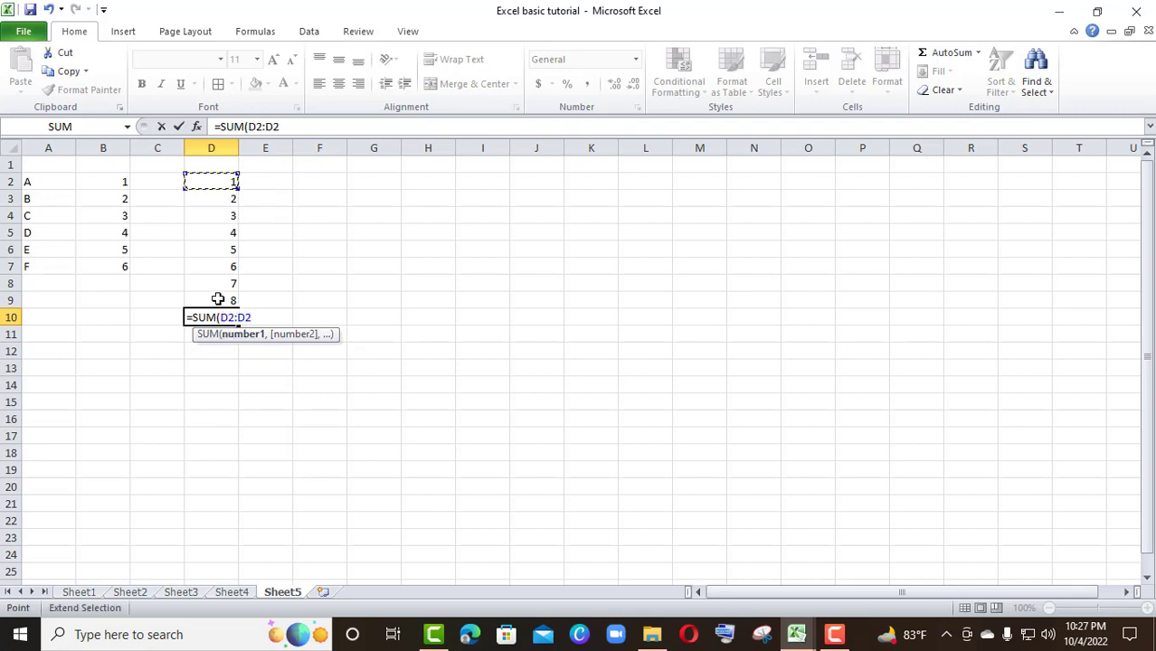
{"action": "left_click", "coordinate": [218, 300]}
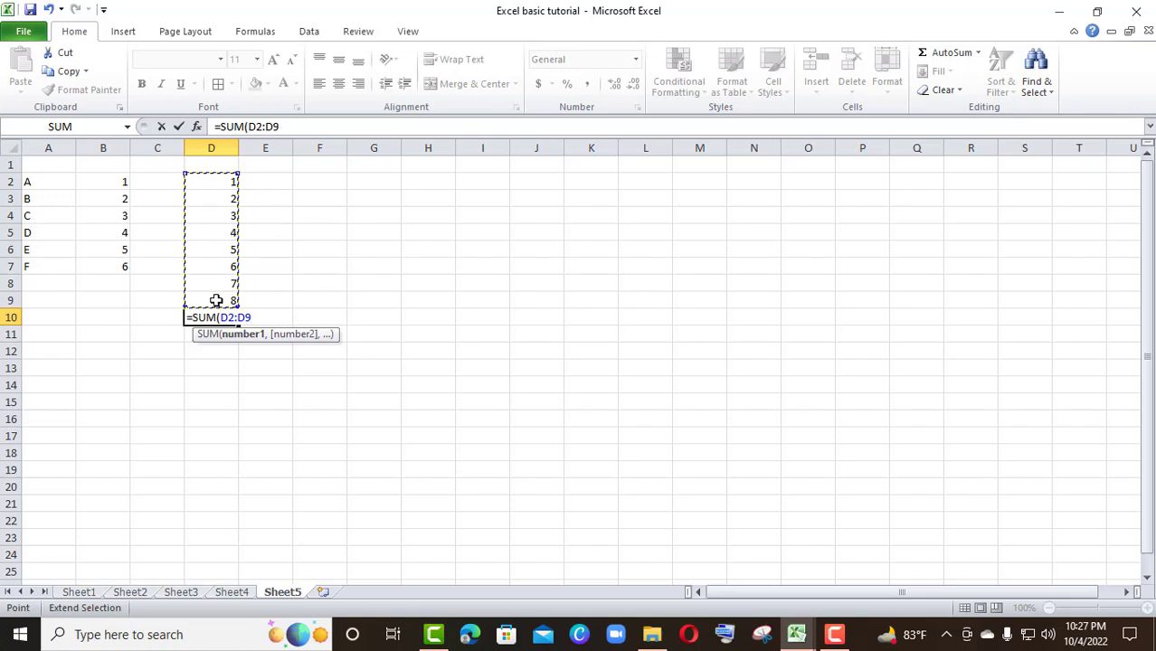
{"action": "type", "text": ")"}
{"action": "key", "text": "Return"}
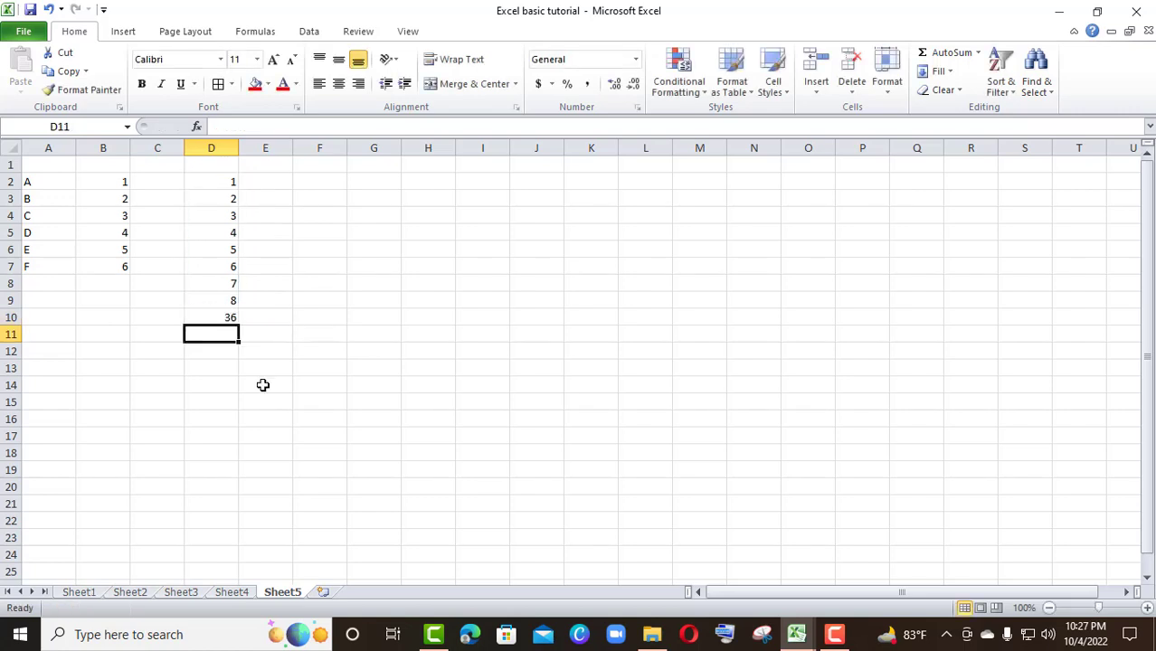